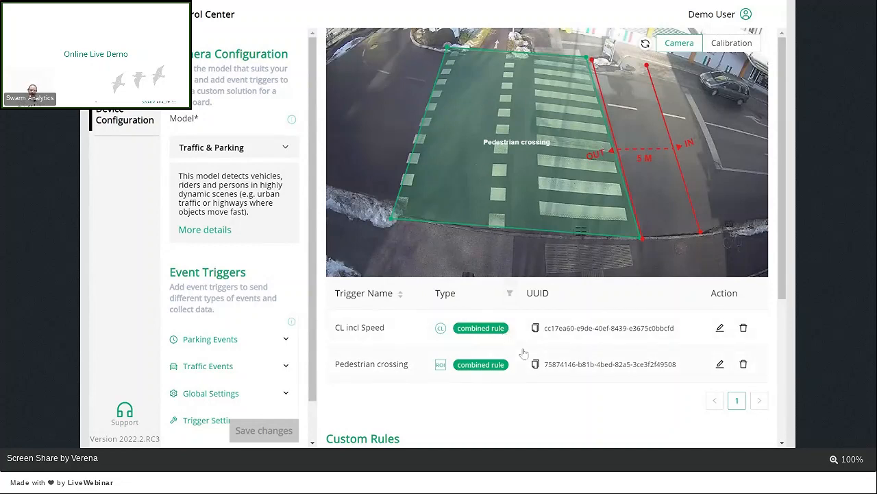
Step: Examine the existing event triggers on the camera image and the custom rule that combines them
scroll(523, 353, "down", 2)
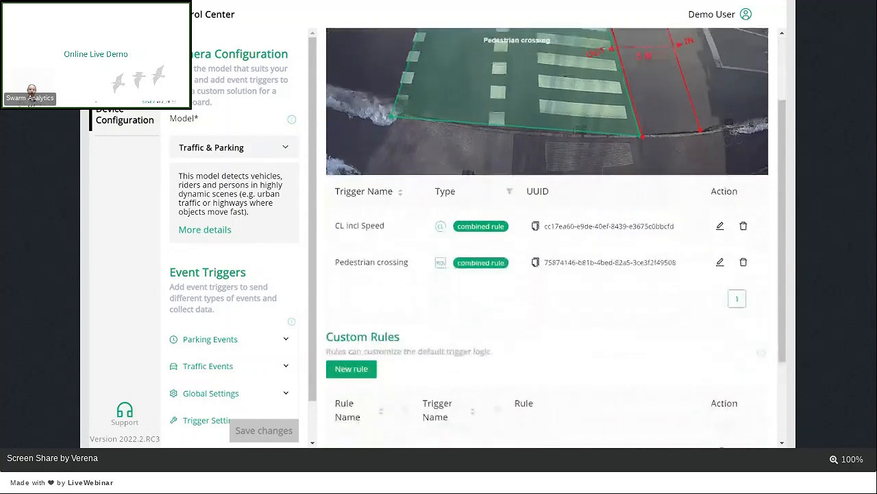
scroll(547, 275, "down", 1)
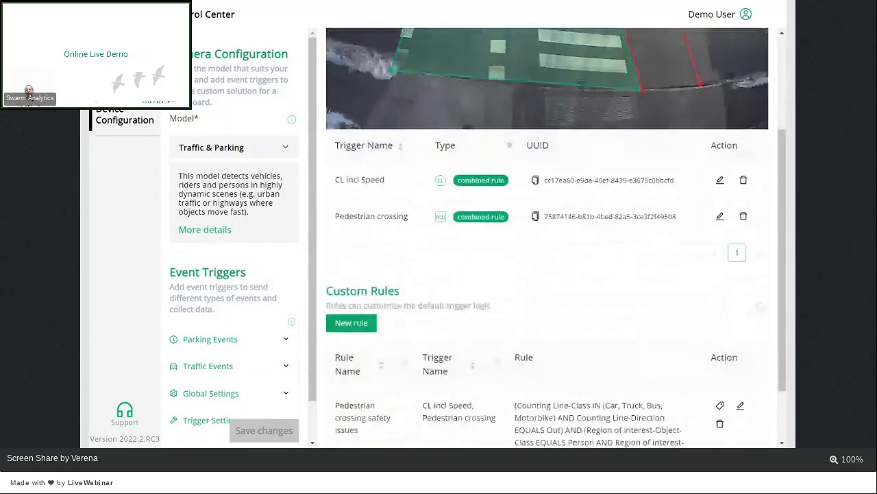
scroll(547, 275, "down", 1)
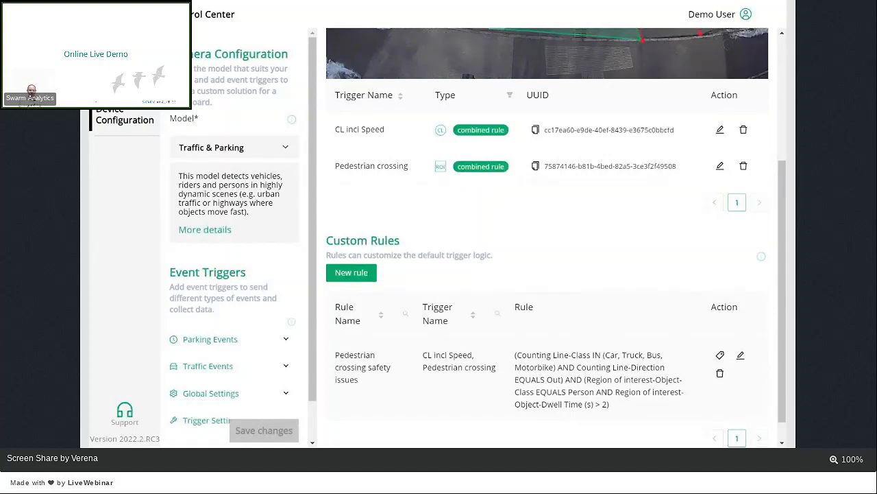
scroll(489, 233, "down", 1)
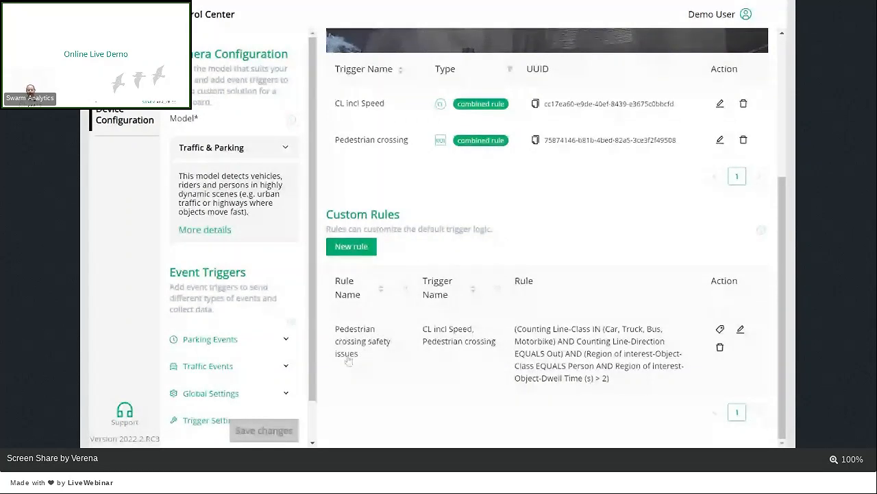
scroll(348, 361, "up", 5)
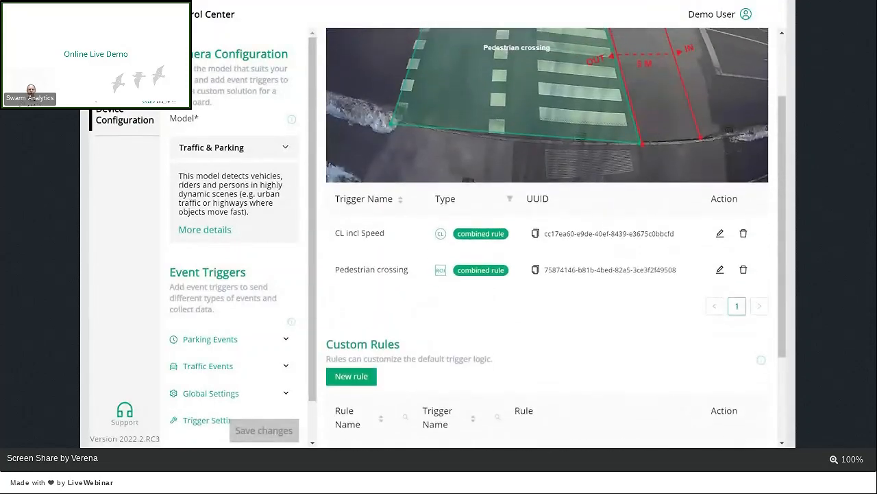
scroll(357, 370, "up", 3)
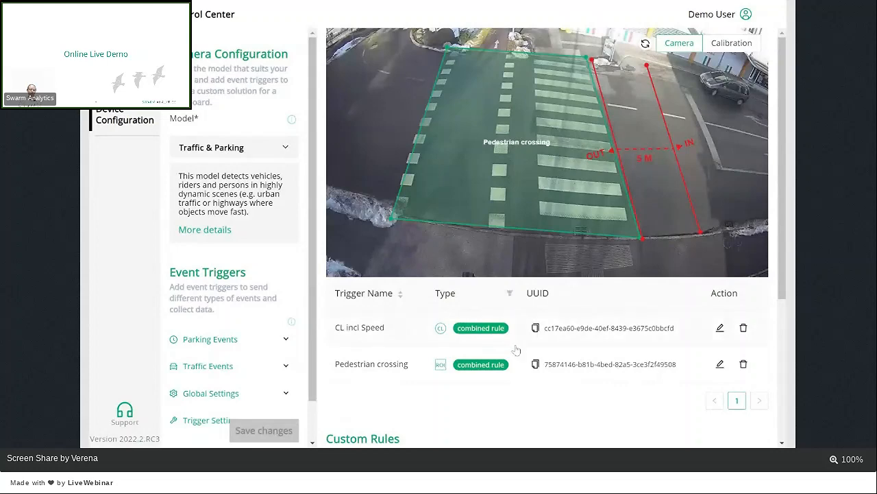
Step: Open the Pedestrian crossing safety issues rule for editing and examine its CL incl Speed condition and template options
scroll(516, 350, "down", 1)
scroll(516, 351, "down", 3)
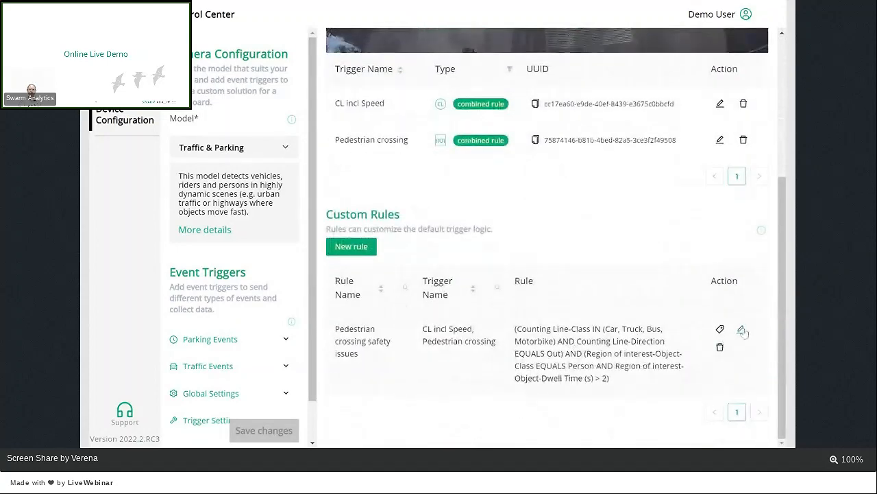
left_click(742, 330)
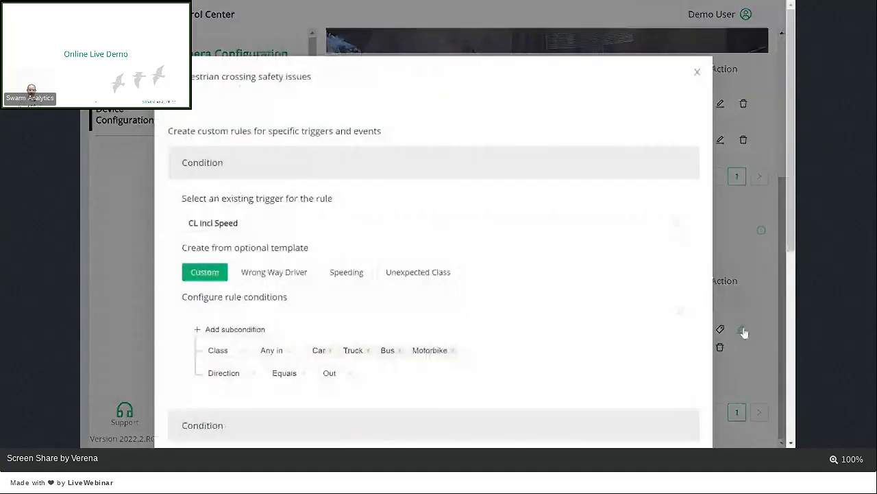
scroll(582, 349, "down", 2)
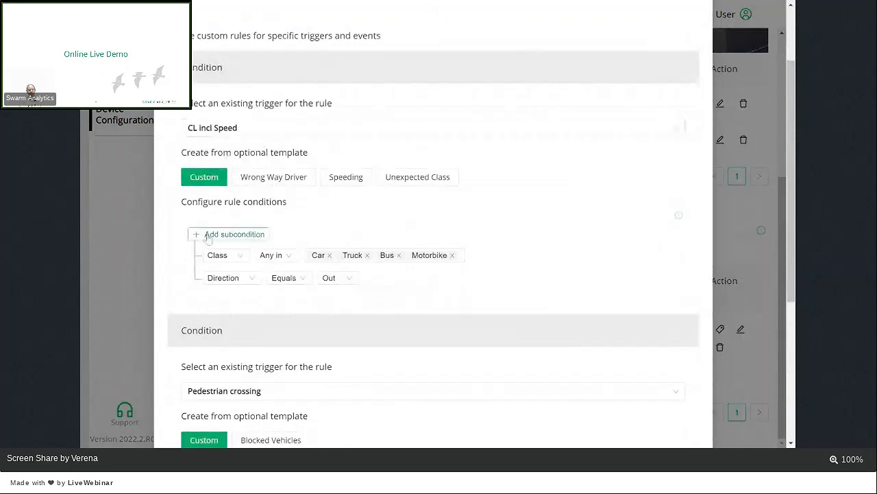
scroll(206, 233, "down", 1)
scroll(226, 247, "down", 1)
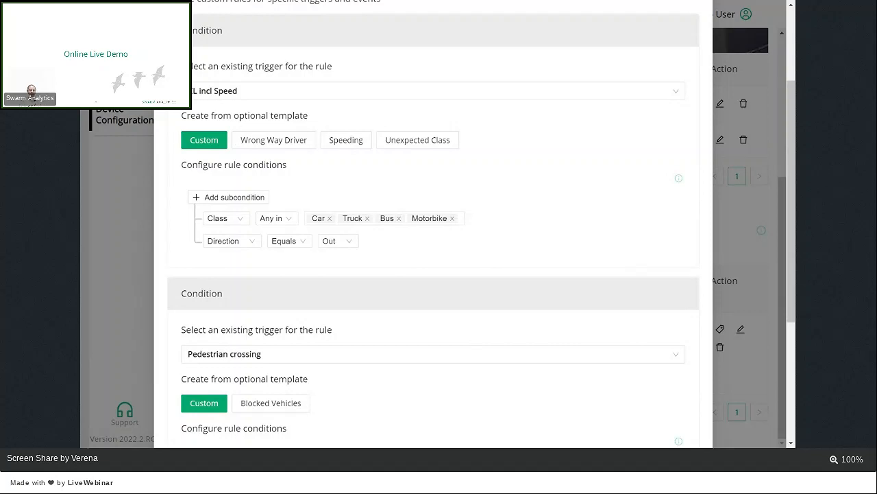
left_click_drag(318, 115, 186, 115)
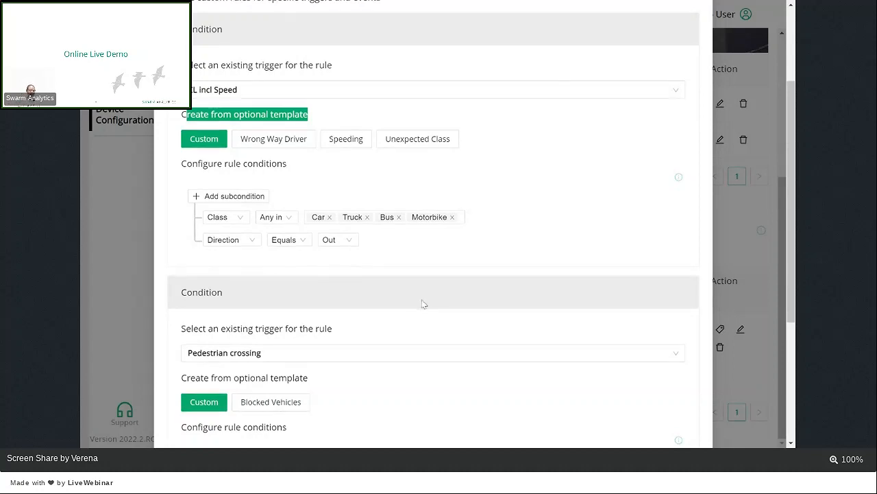
Step: Review both conditions of the rule, including the selectable counting line triggers and the Pedestrian crossing class and dwell time subconditions
scroll(423, 303, "down", 1)
scroll(423, 304, "down", 3)
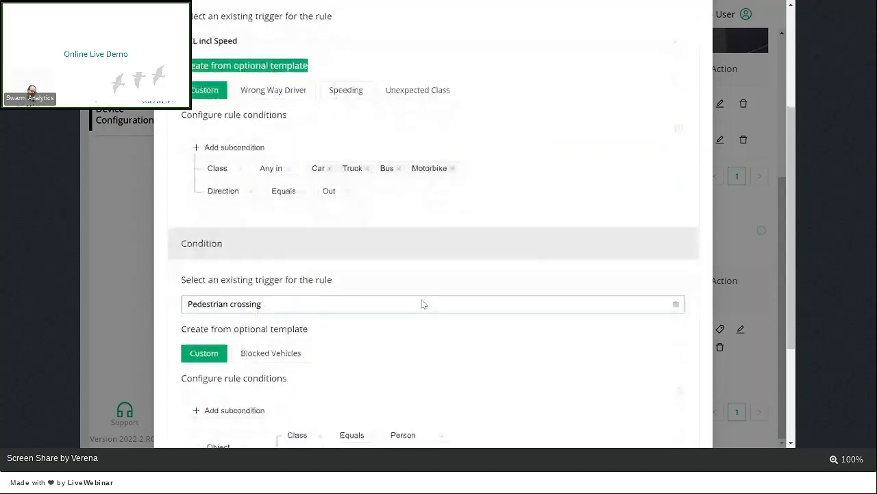
scroll(422, 304, "down", 4)
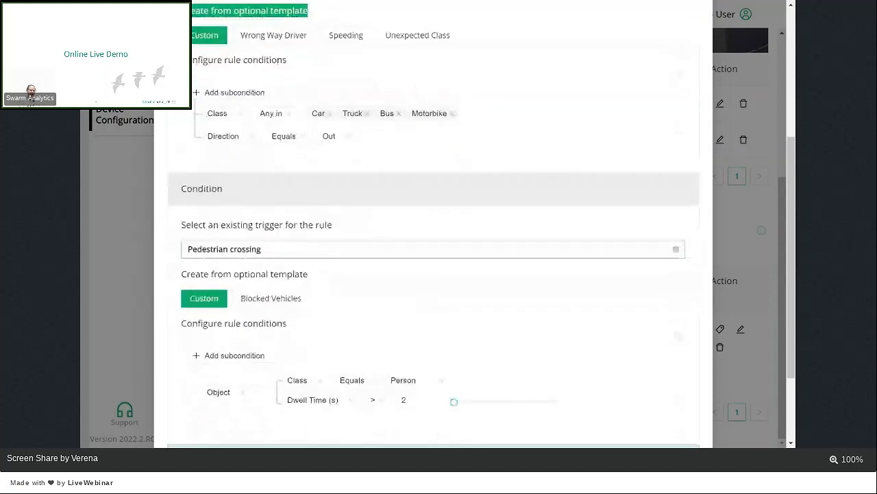
scroll(423, 304, "down", 4)
scroll(371, 239, "up", 3)
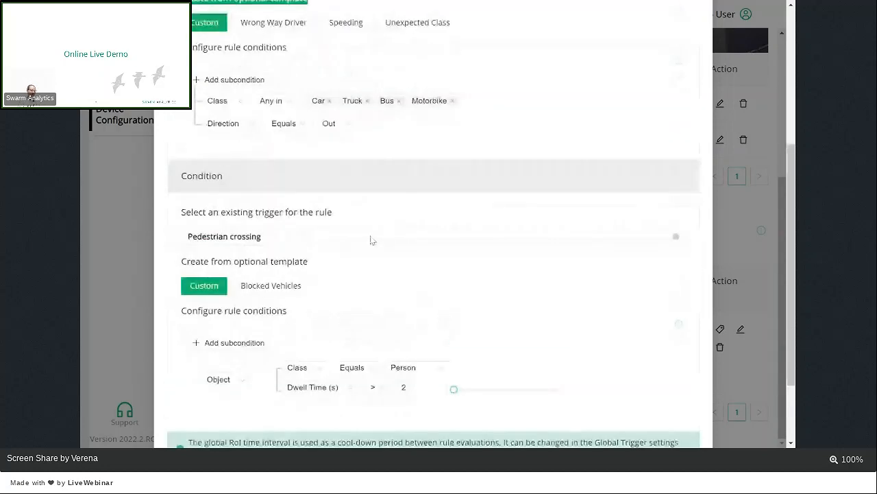
scroll(371, 239, "down", 3)
scroll(371, 239, "up", 6)
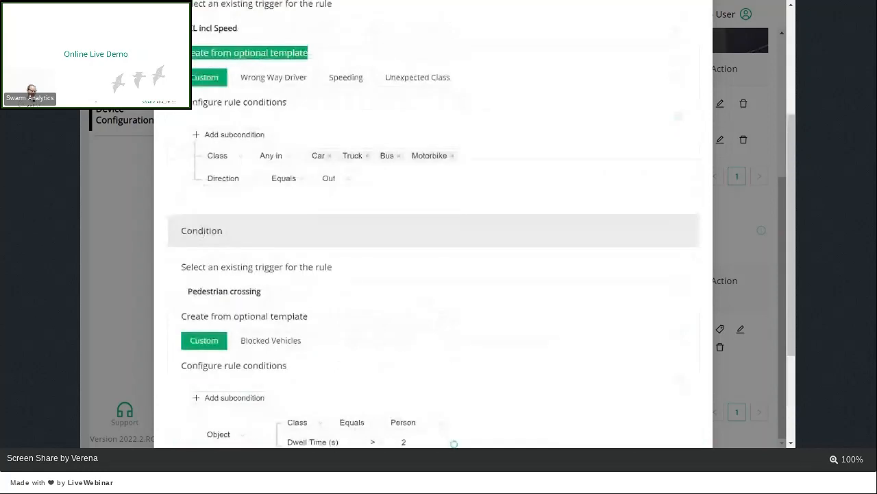
scroll(204, 233, "up", 4)
left_click(285, 95)
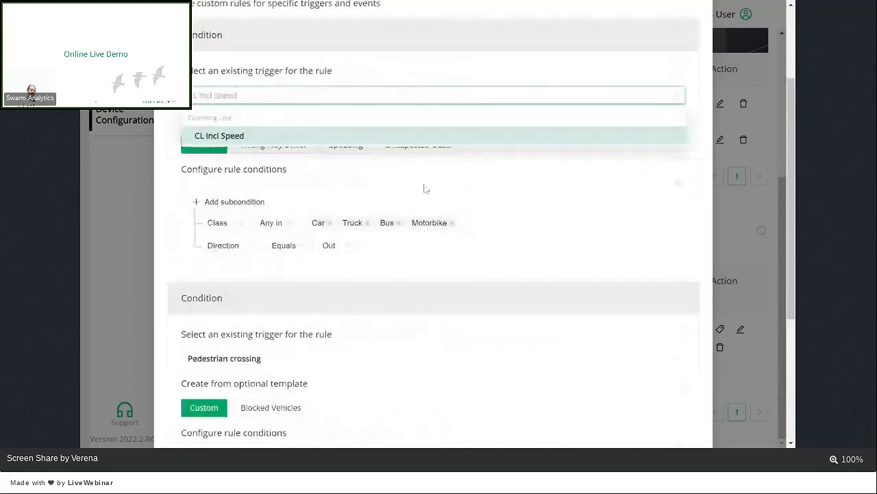
scroll(466, 293, "down", 2)
scroll(467, 294, "down", 4)
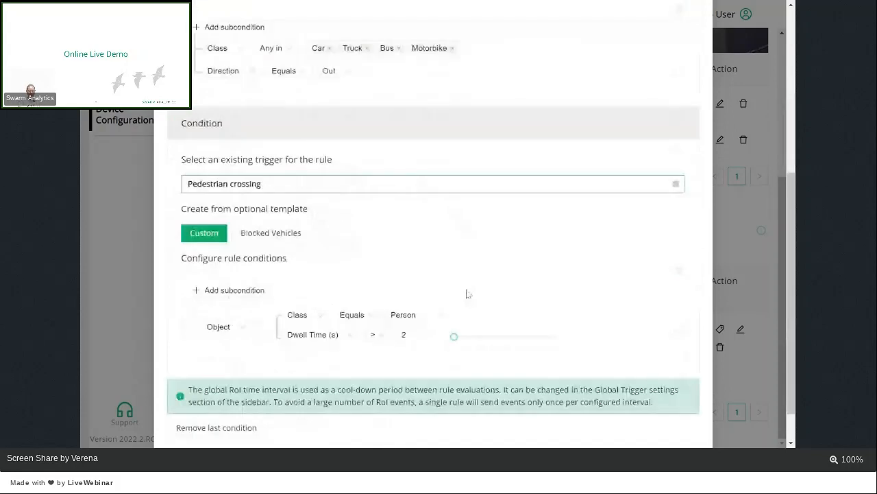
scroll(466, 293, "down", 2)
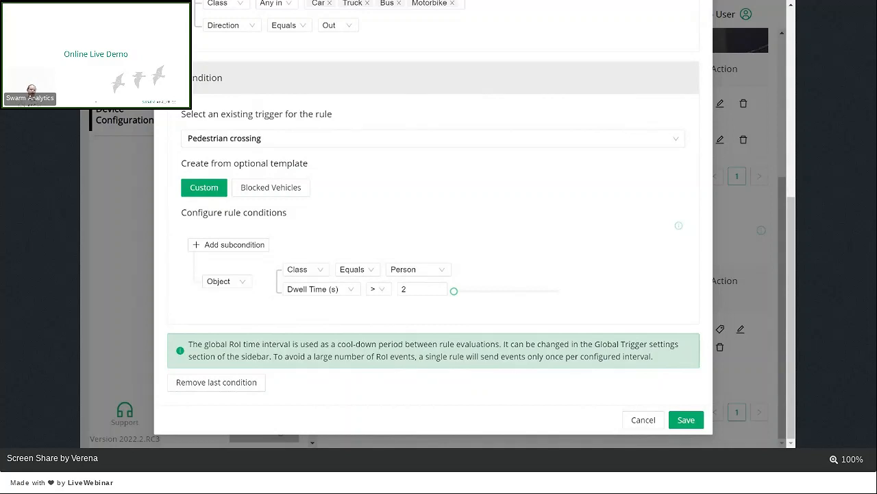
Step: Try adding a subcondition to the CL incl Speed condition, view its selectable fields, and close the rule without saving
scroll(519, 262, "up", 5)
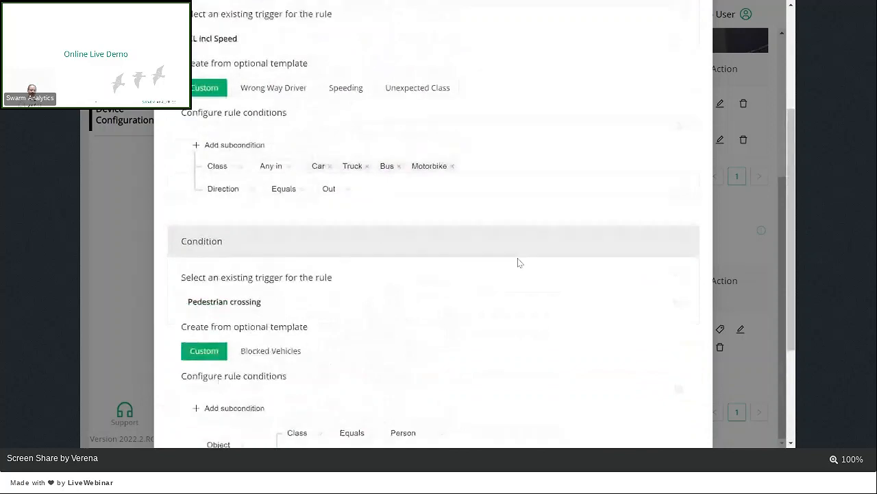
scroll(519, 263, "up", 3)
left_click(248, 246)
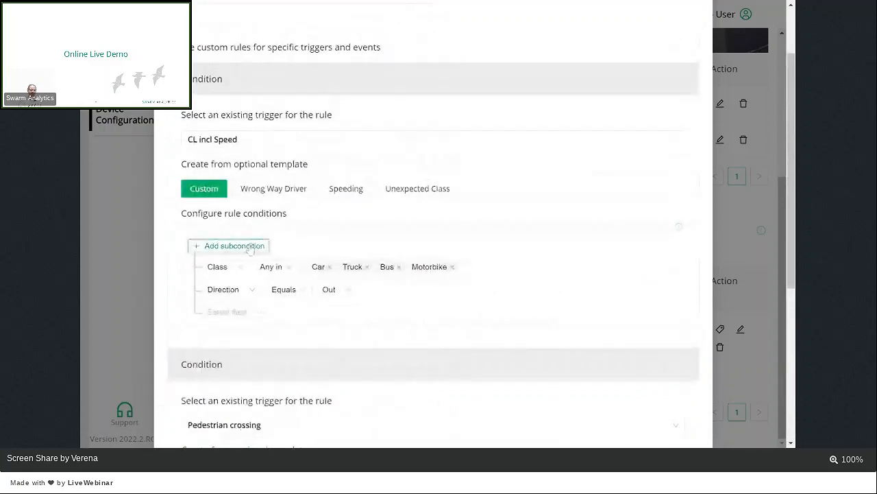
left_click(261, 313)
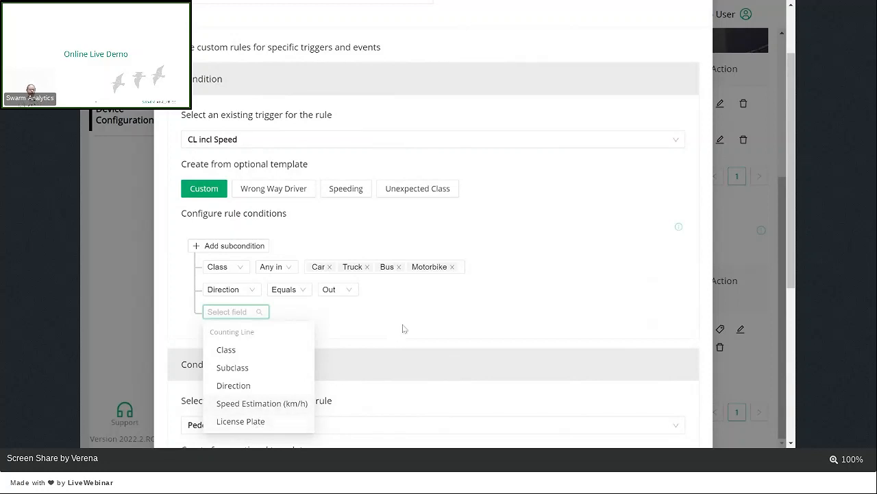
mouse_move(416, 323)
scroll(496, 311, "down", 1)
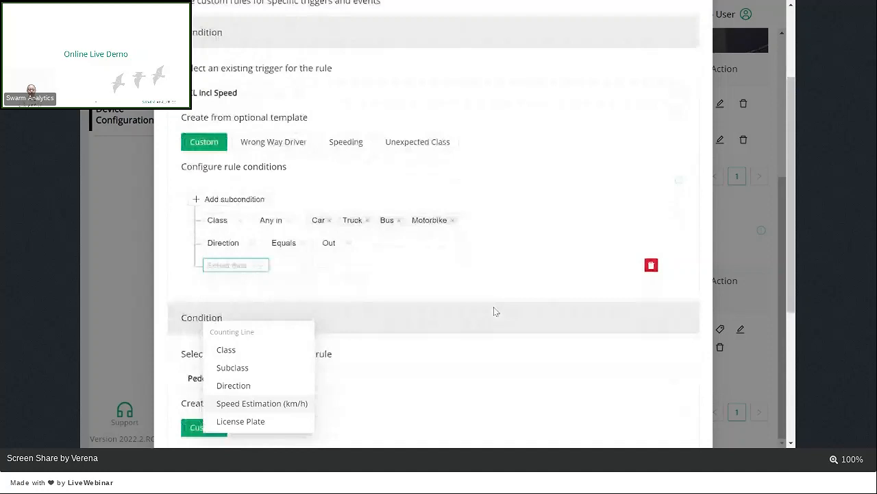
left_click(566, 256)
scroll(566, 256, "up", 3)
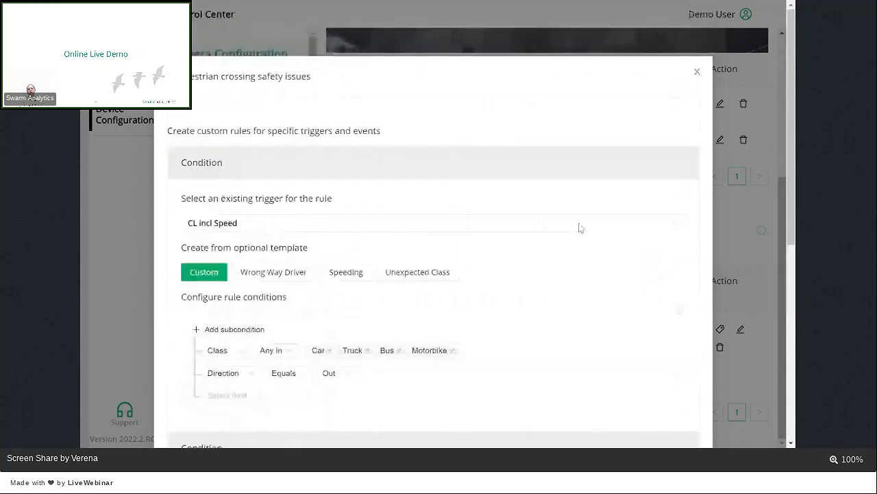
left_click(697, 74)
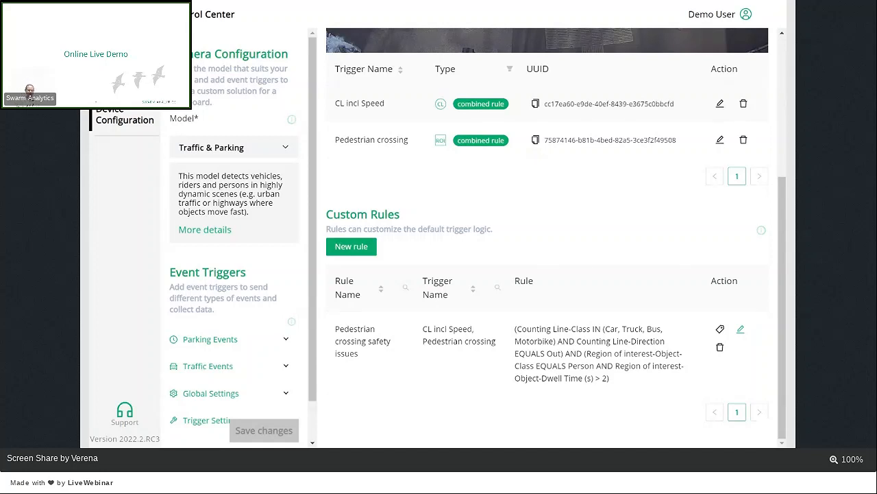
Step: Create a new custom rule named Speeding Rule with CL incl Speed as its trigger
left_click(364, 248)
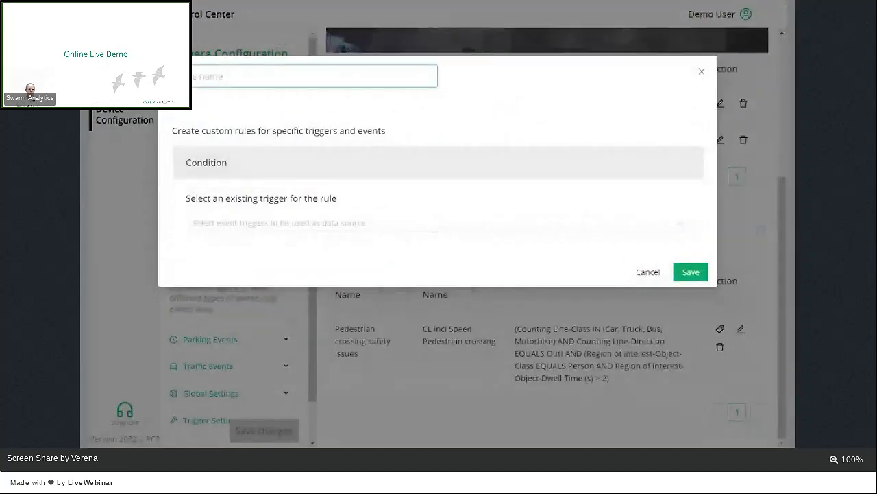
type("Speedi")
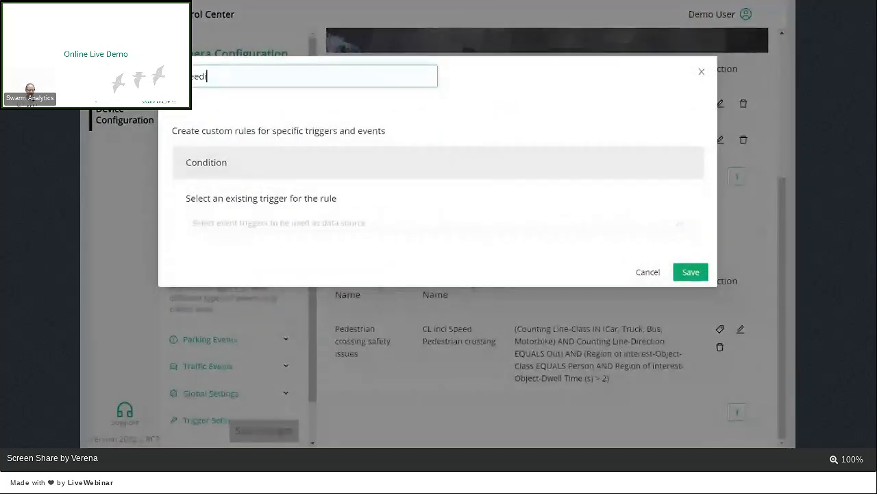
type("ng Rule")
left_click(388, 231)
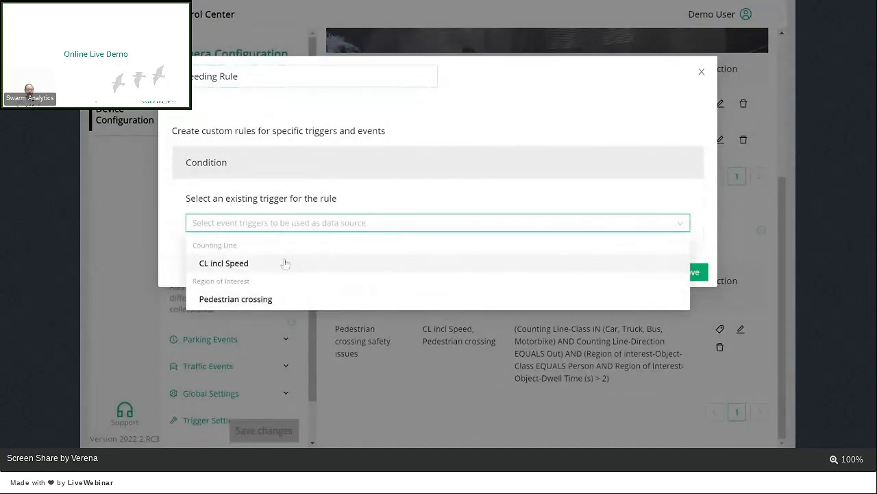
left_click(285, 264)
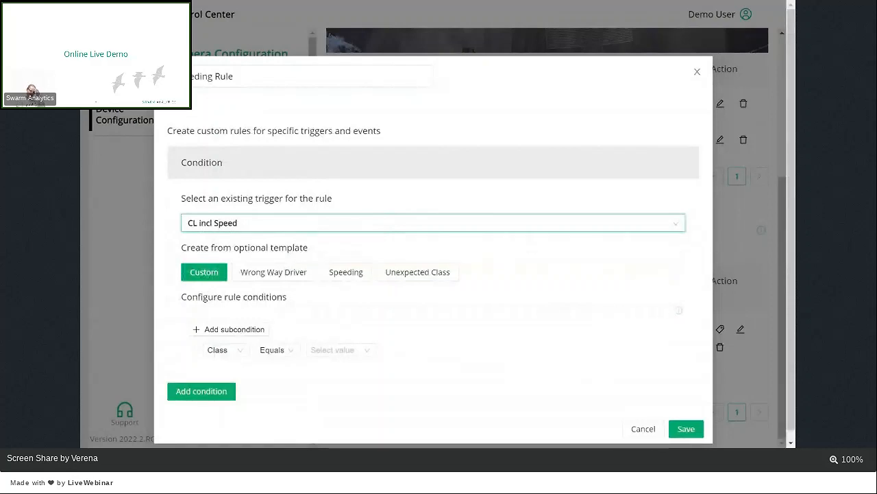
Step: Apply the Speeding template, set the condition to a speed estimation above 30 km/h, and save the rule
left_click(346, 277)
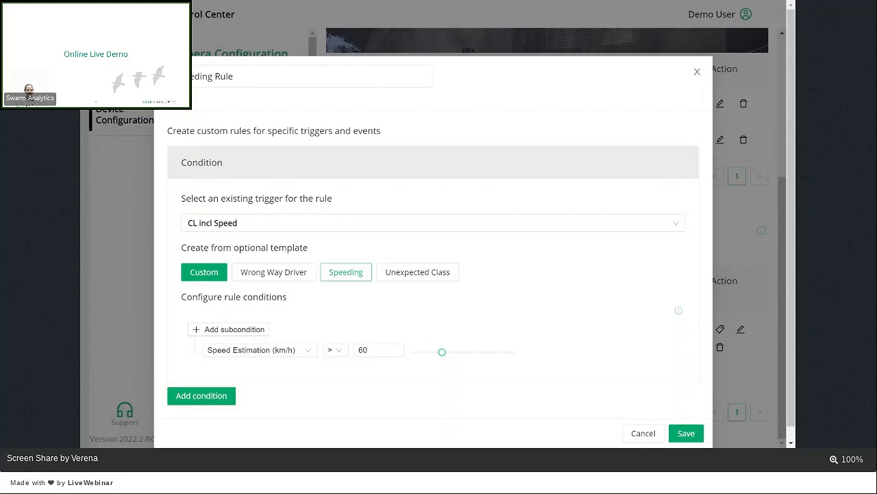
left_click(443, 353)
mouse_move(443, 355)
left_mouse_down()
mouse_move(425, 354)
mouse_move(457, 354)
mouse_move(427, 359)
left_mouse_up()
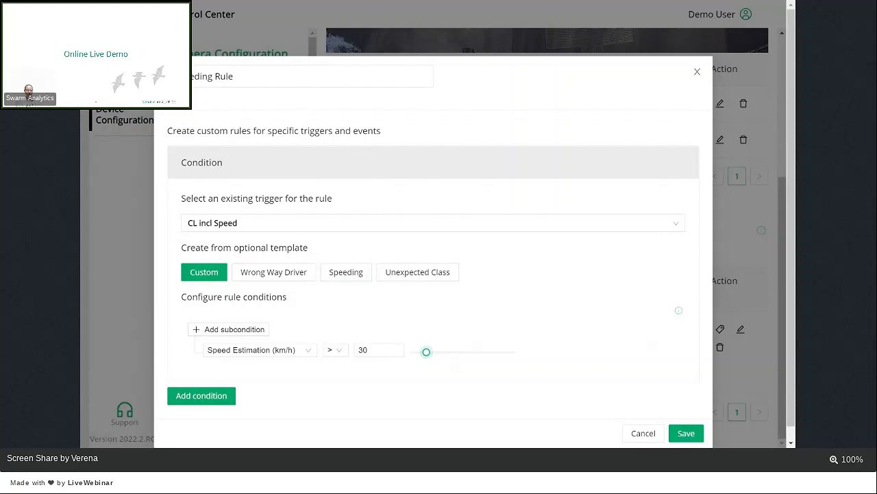
scroll(542, 311, "down", 1)
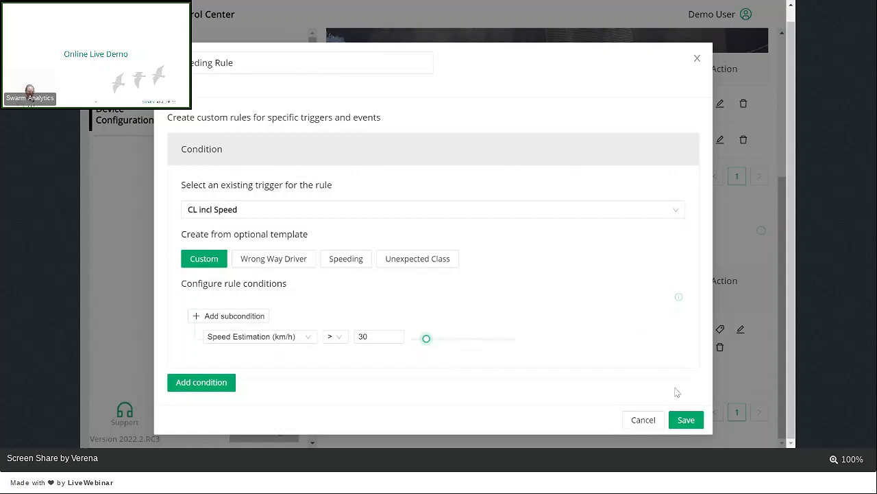
left_click(687, 421)
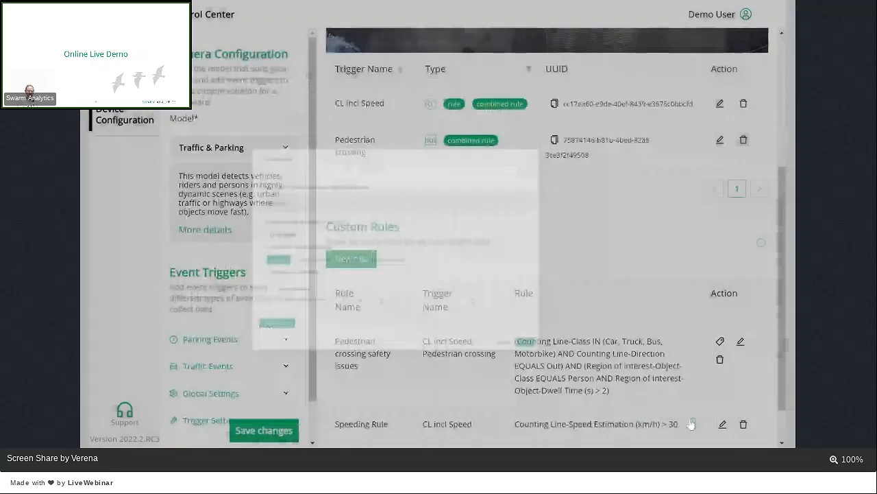
scroll(660, 405, "down", 1)
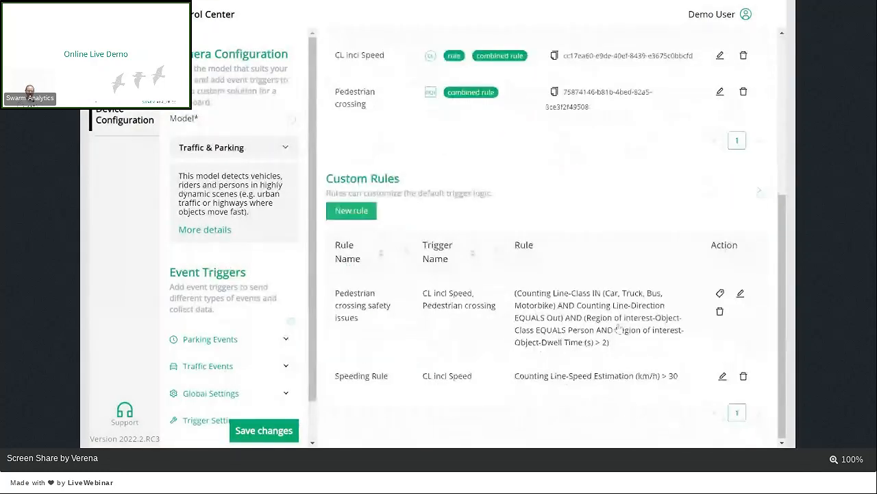
scroll(619, 329, "up", 3)
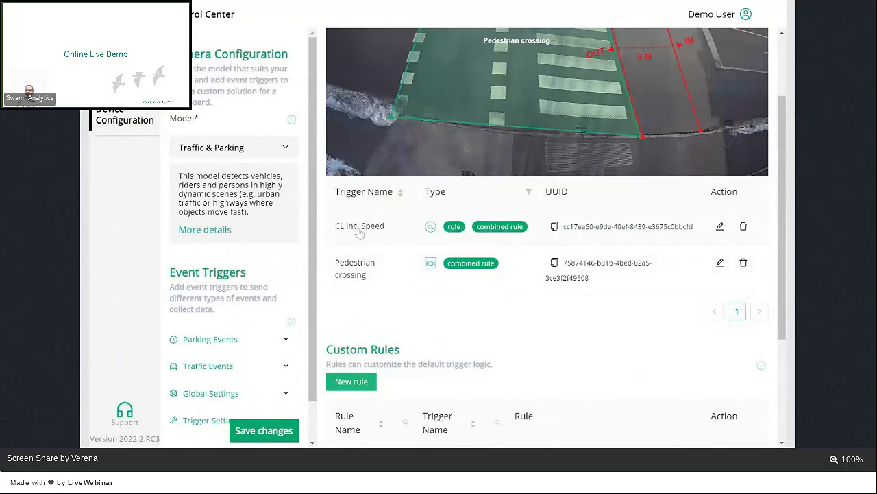
scroll(389, 286, "down", 5)
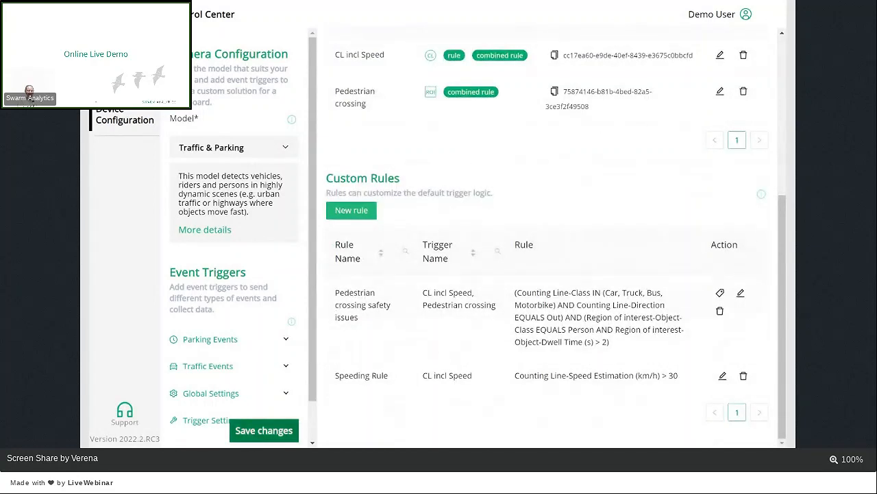
Step: Save and deploy the camera's event trigger configuration with the new Speeding Rule
left_click(253, 438)
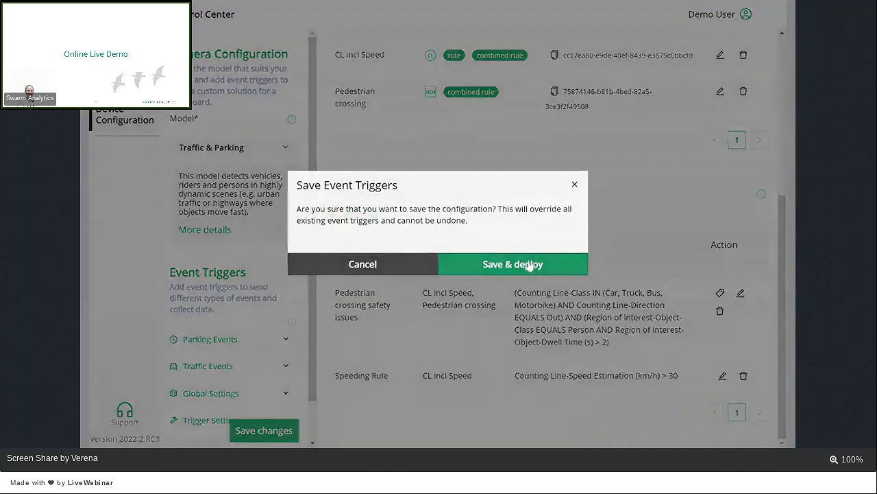
left_click(529, 266)
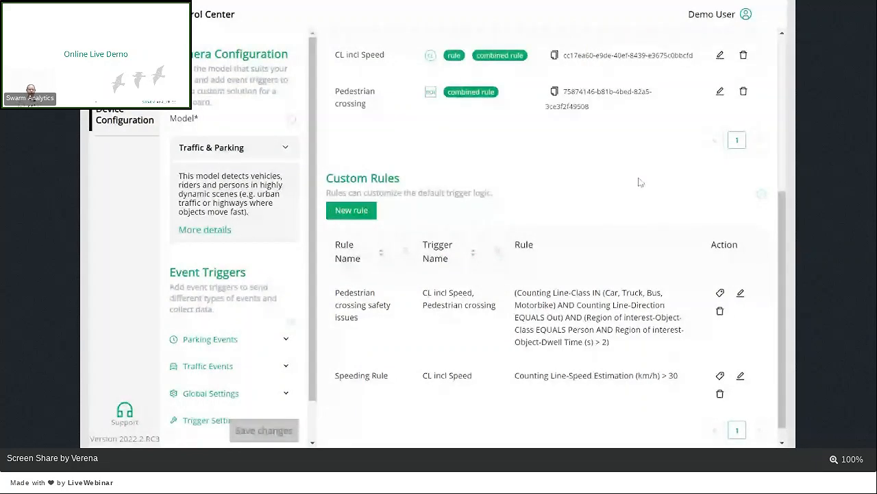
scroll(479, 203, "up", 4)
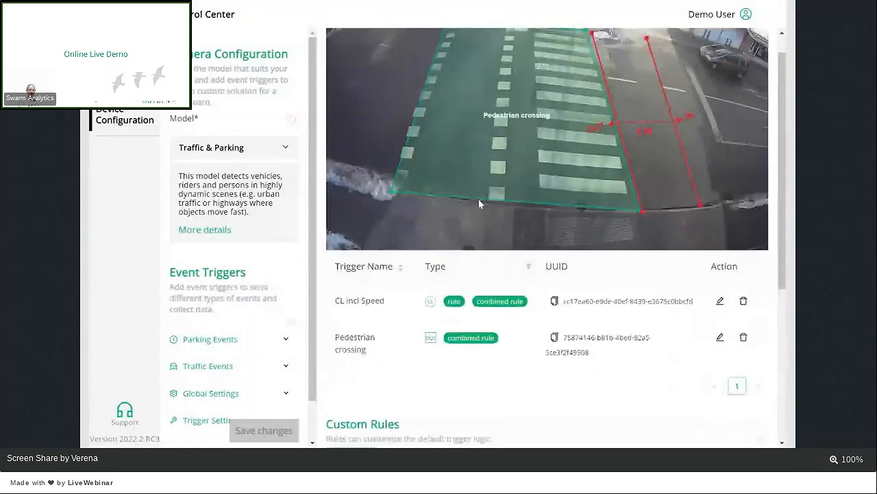
scroll(325, 310, "up", 1)
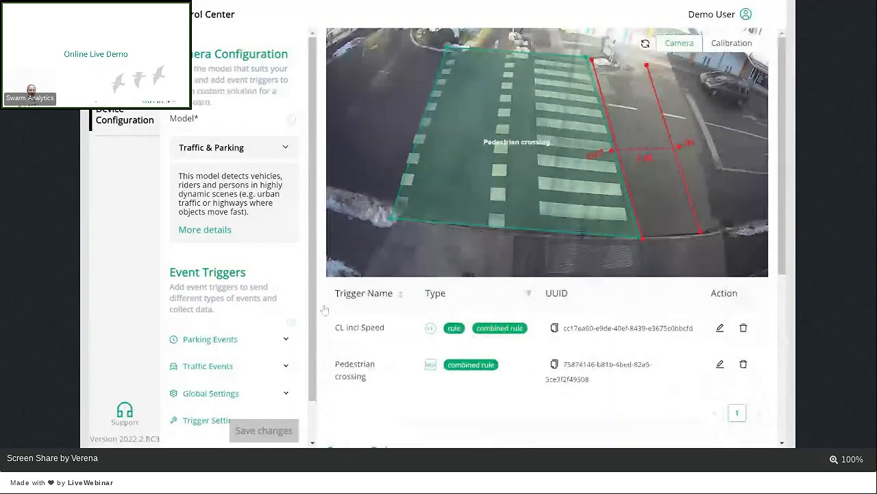
Step: Review the available Parking Events trigger types and the Global Settings for raw tracks and the RoI time interval
scroll(261, 363, "down", 1)
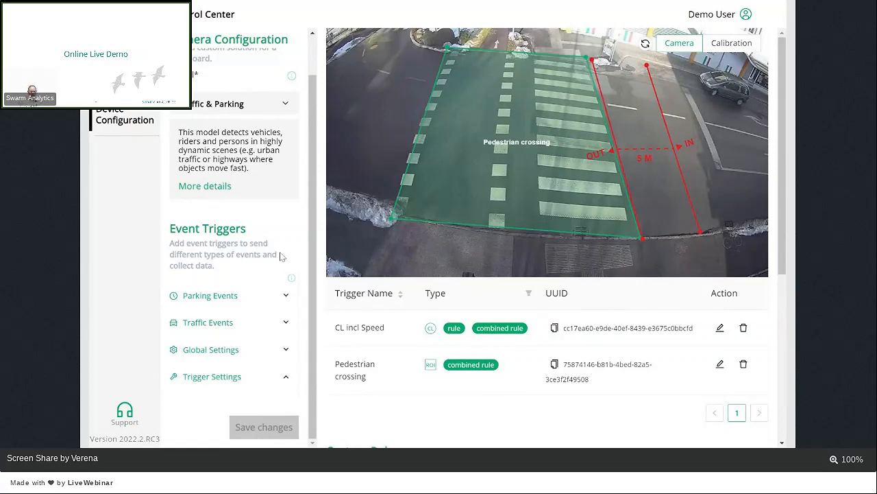
left_click(287, 296)
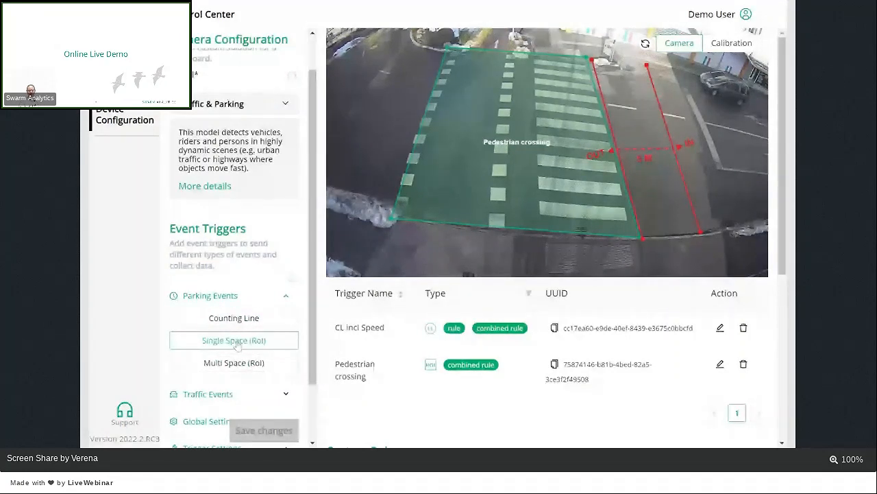
left_click(287, 295)
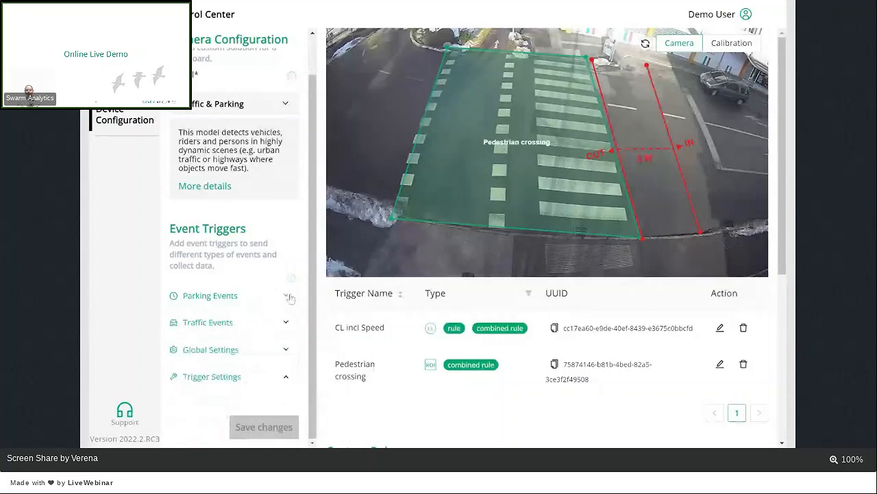
left_click(288, 296)
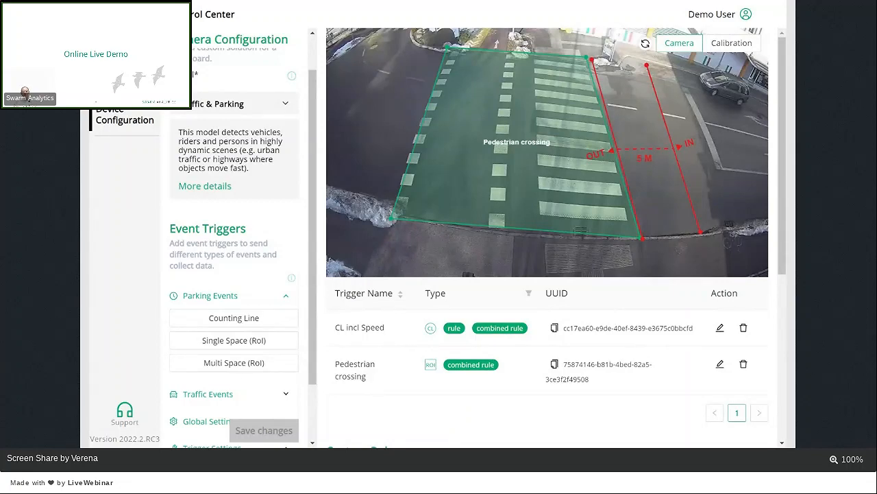
scroll(234, 247, "down", 2)
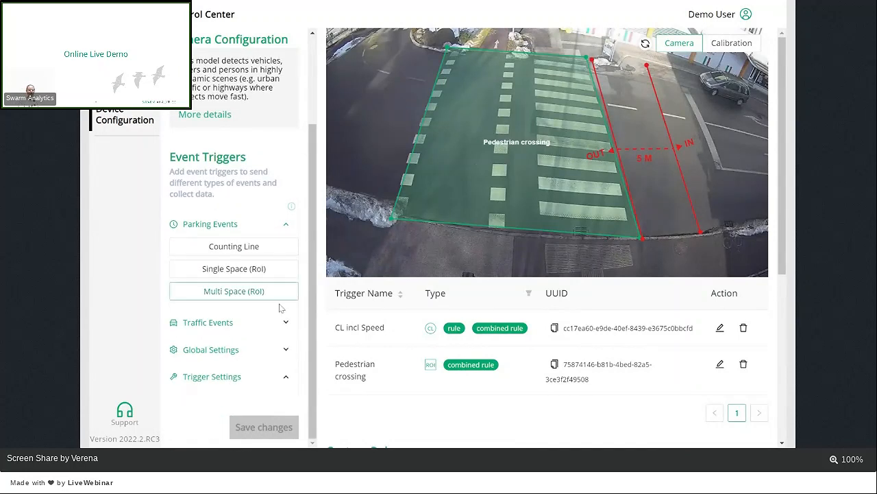
left_click(284, 351)
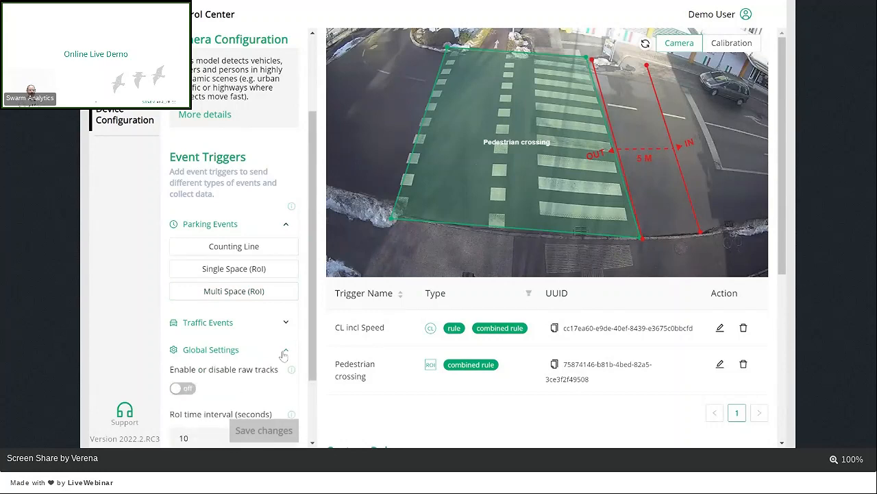
scroll(284, 354, "down", 3)
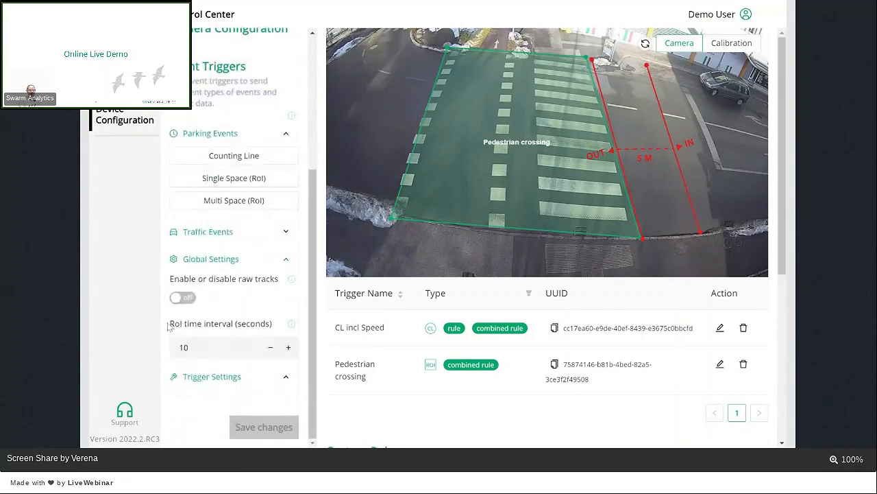
left_click_drag(170, 326, 273, 314)
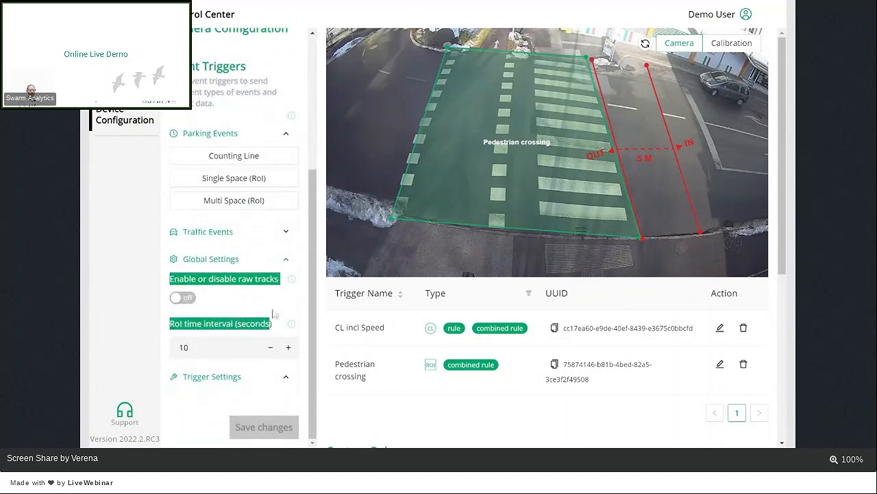
left_click(273, 314)
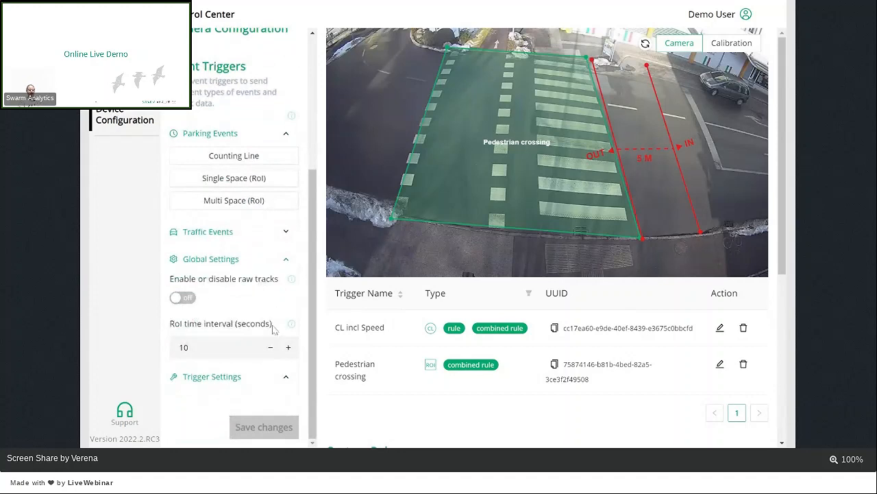
left_click(185, 347)
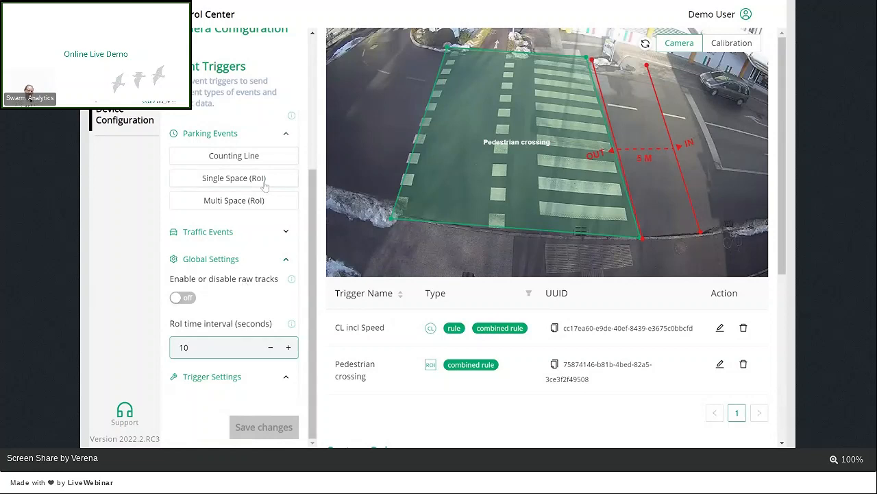
Step: Add a Region of Interest trigger from the Traffic Events and review its RoI type, trigger action and maximum capacity settings
left_click(281, 134)
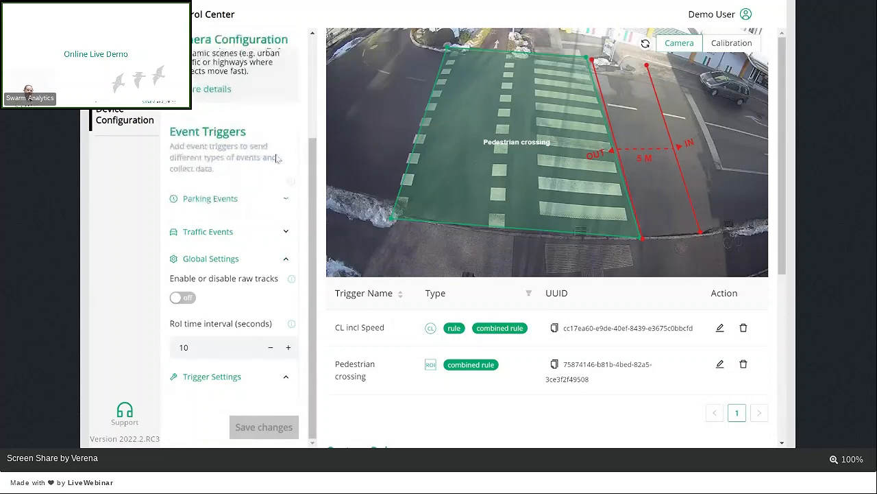
left_click(278, 232)
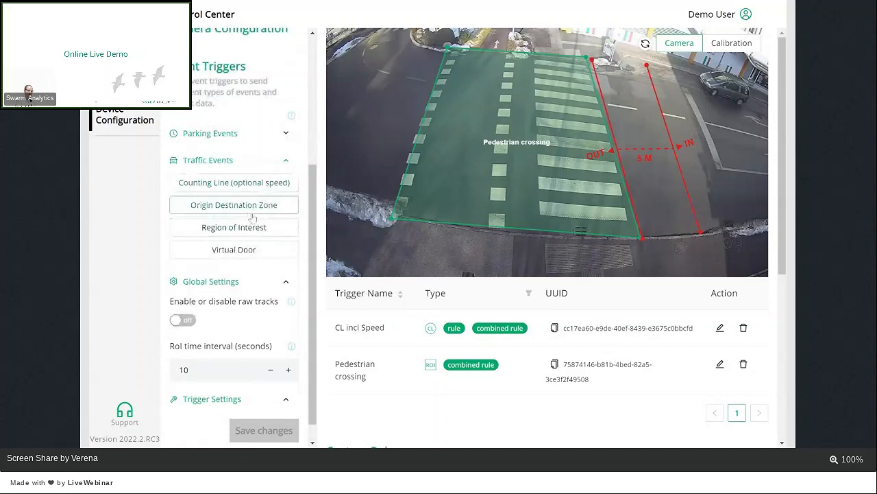
left_click(213, 228)
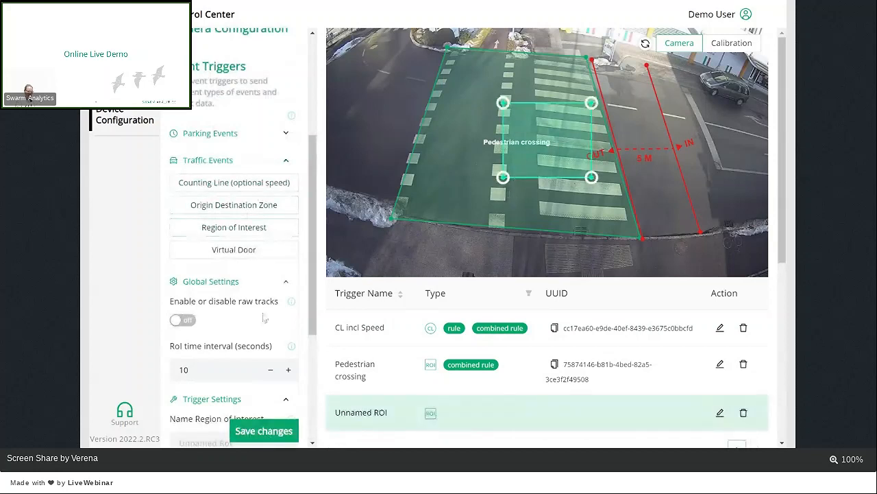
scroll(264, 318, "down", 3)
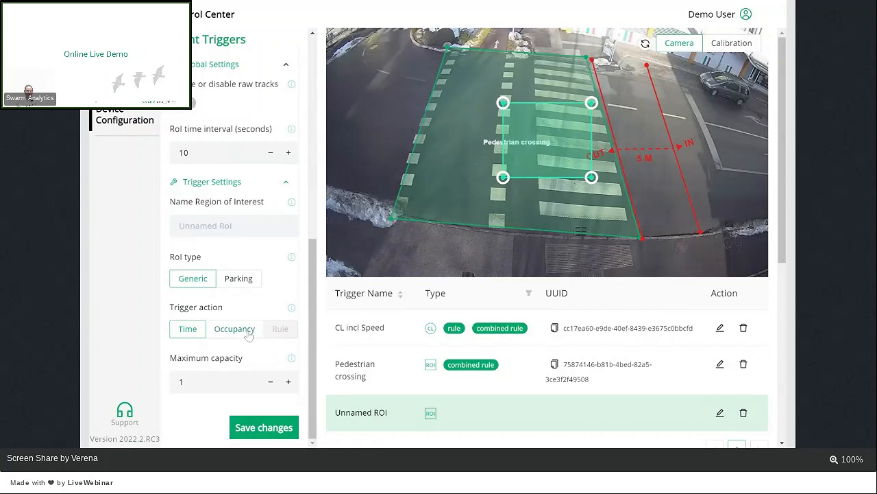
scroll(249, 334, "up", 4)
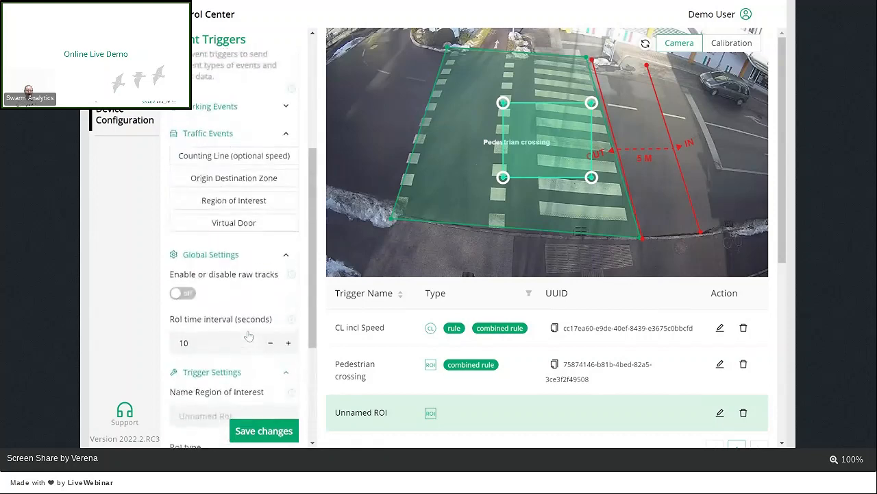
scroll(250, 322, "up", 3)
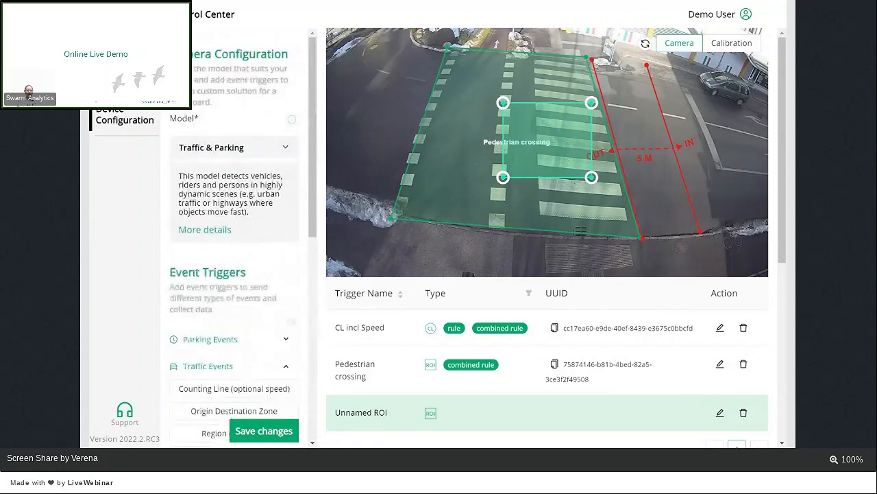
Step: Cancel leaving the camera configuration, and save and deploy the unnamed region of interest
left_click(124, 115)
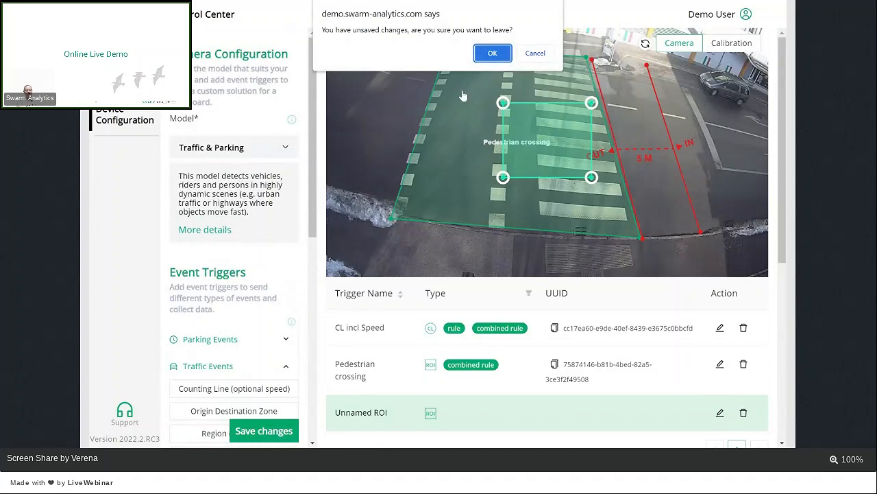
left_click(536, 55)
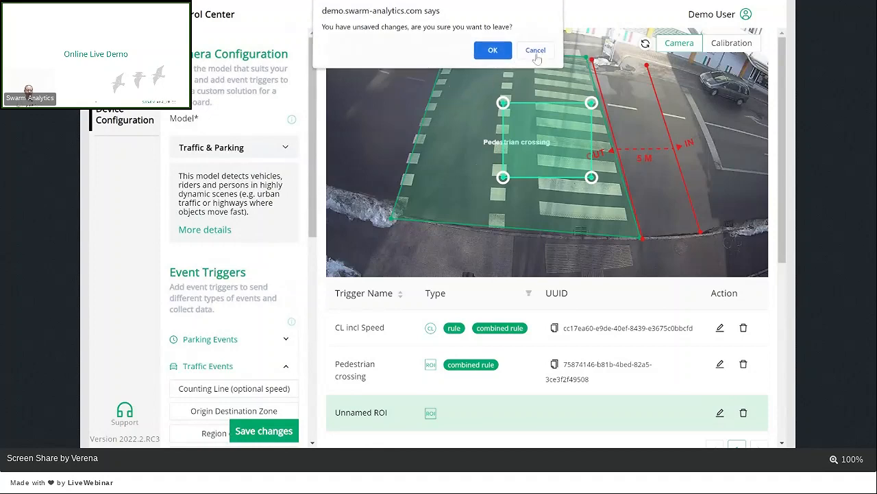
left_click(267, 431)
left_click(526, 269)
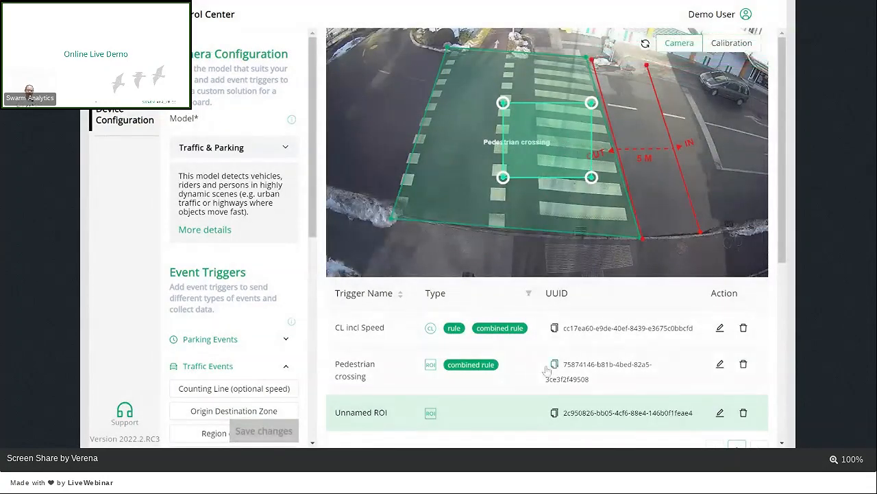
Step: Delete the Unnamed ROI trigger from the camera's trigger list
scroll(551, 366, "down", 2)
left_click(745, 305)
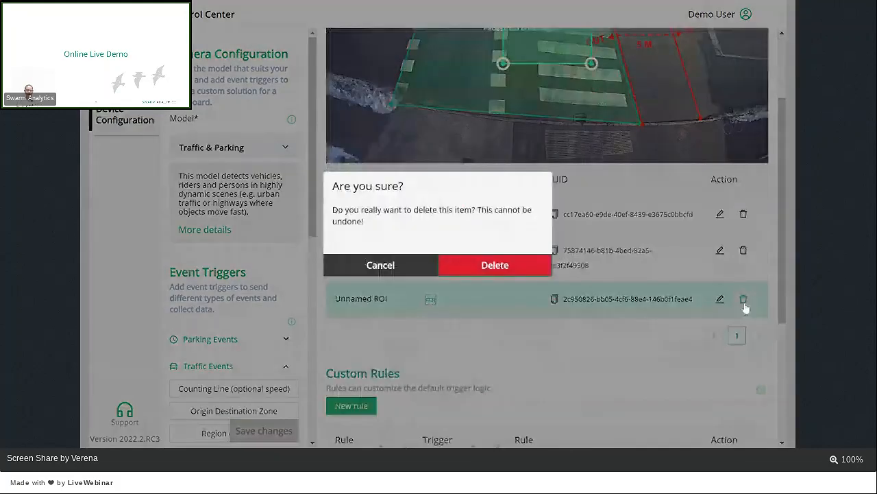
left_click(493, 270)
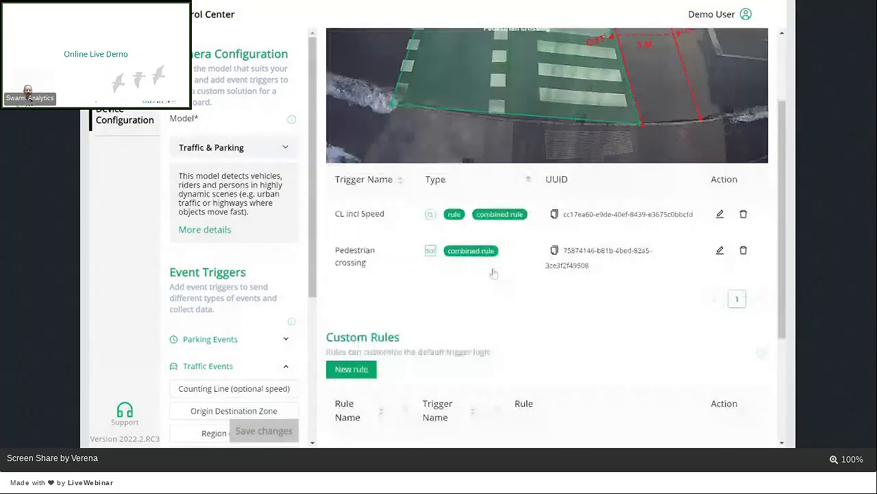
scroll(493, 273, "down", 2)
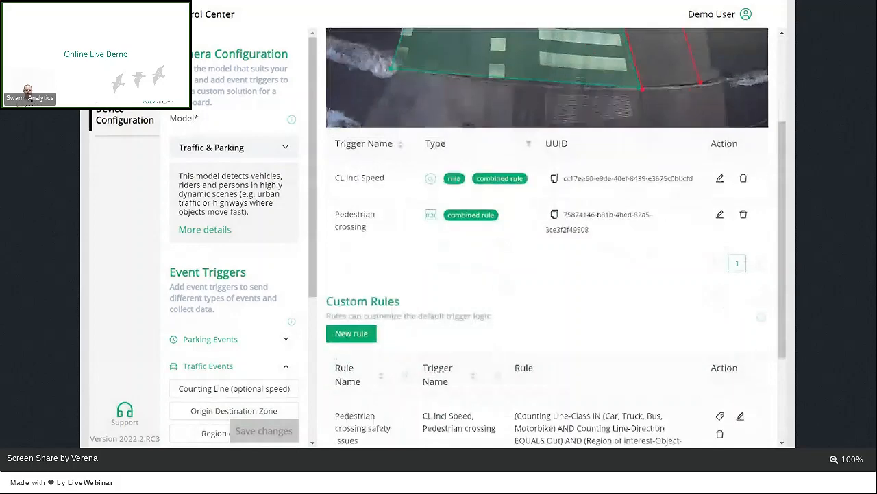
scroll(494, 273, "up", 3)
scroll(534, 270, "up", 1)
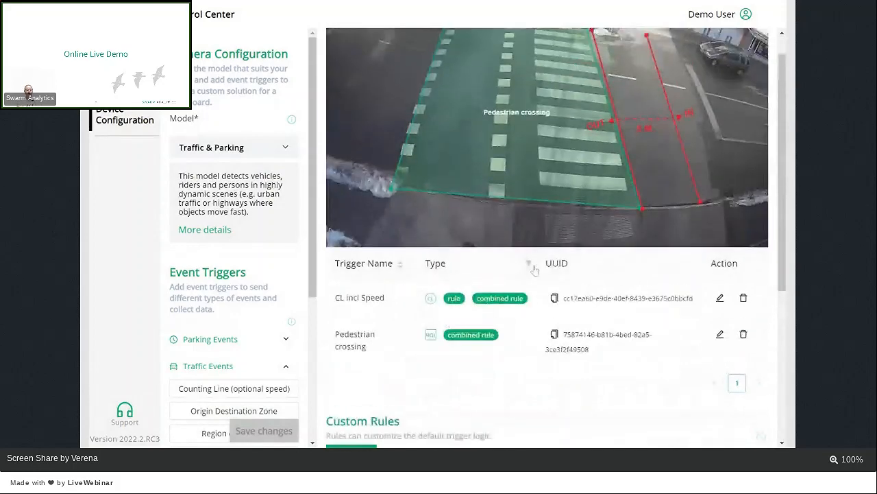
scroll(535, 270, "up", 1)
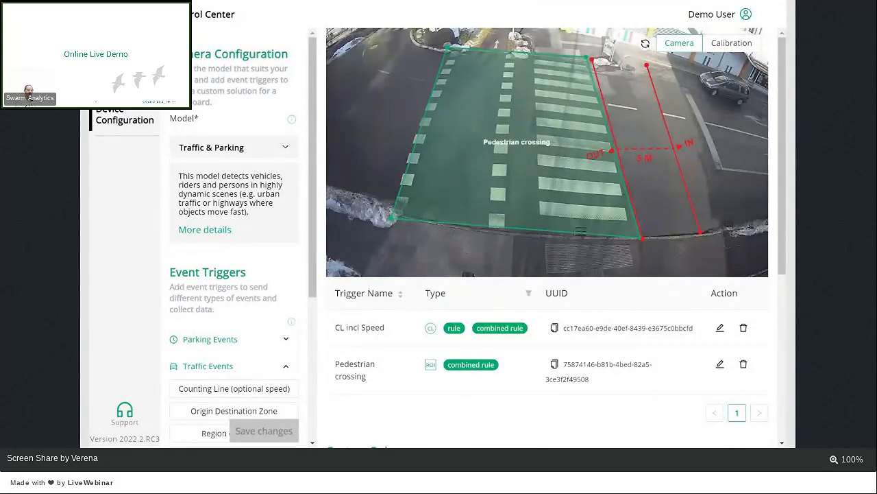
Step: Open the Pedestrian Crossing dashboard in the Vulnerable road users group and examine its Speed Estimation Traffic, Crosswalk and Safety Issue charts
left_click(125, 75)
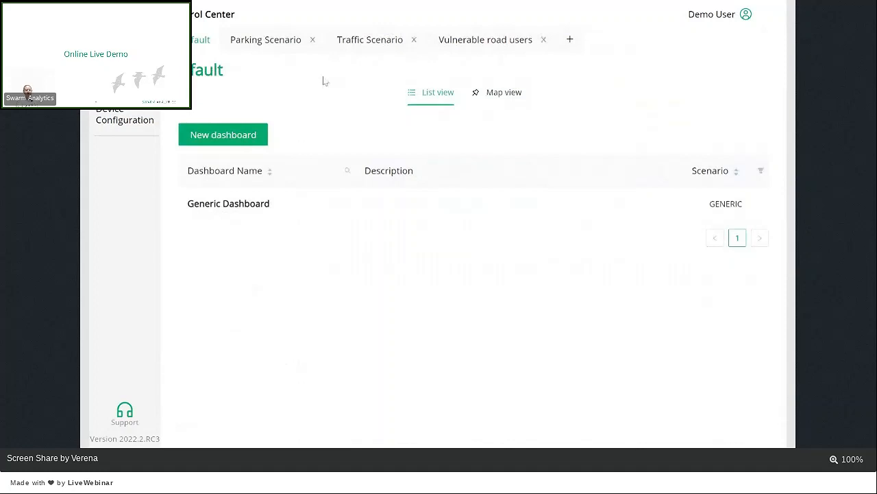
left_click(513, 41)
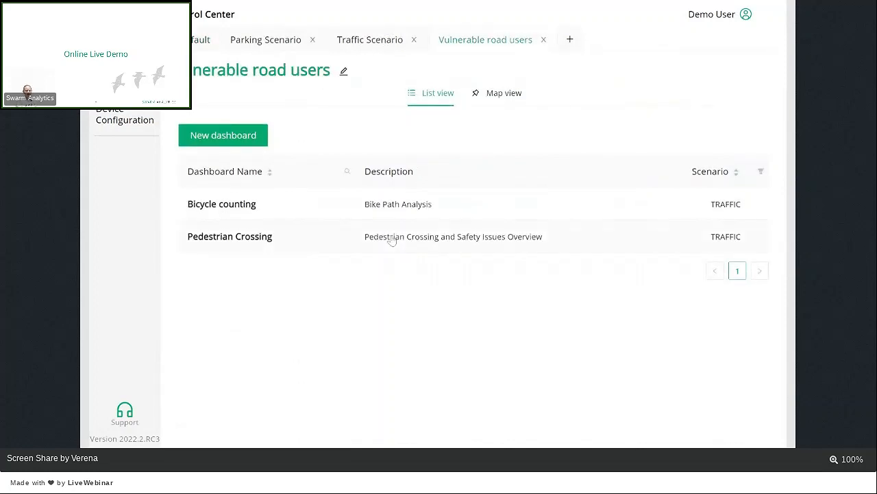
left_click(301, 240)
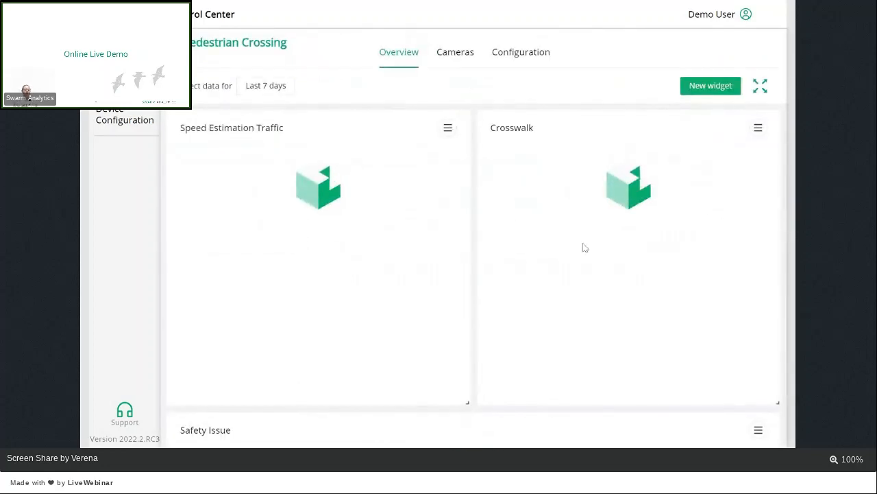
mouse_move(584, 248)
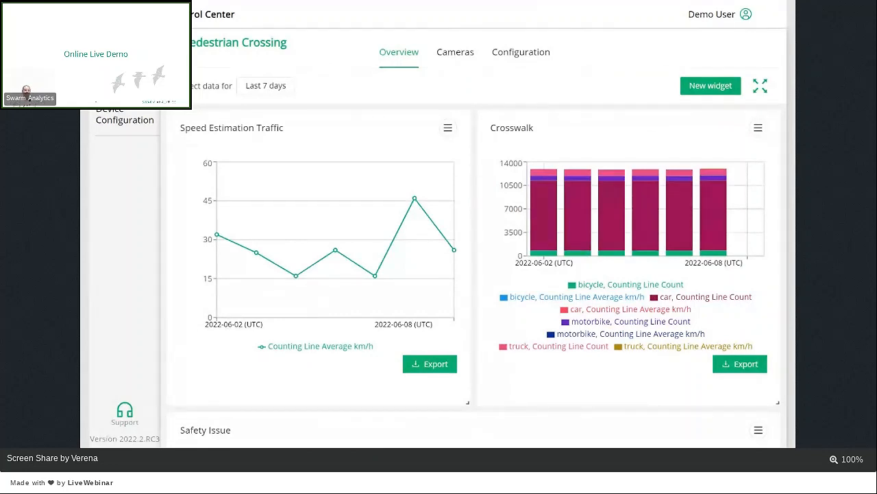
mouse_move(654, 248)
scroll(511, 363, "down", 4)
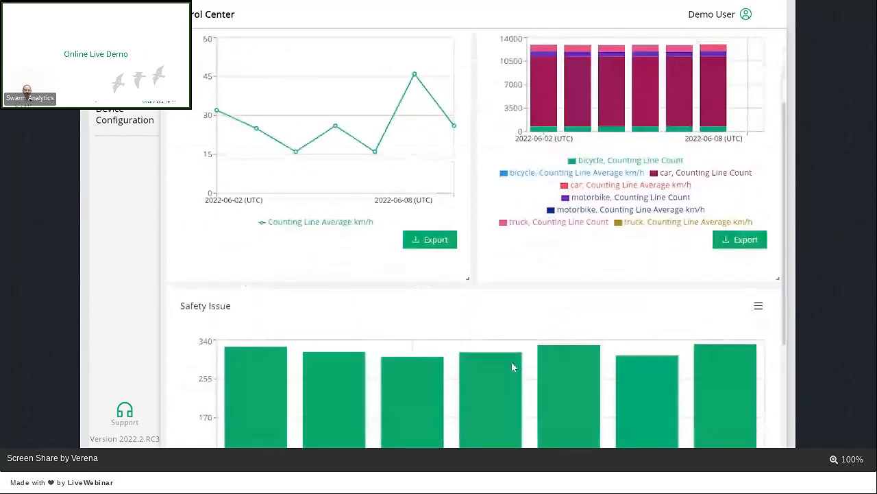
scroll(512, 367, "up", 3)
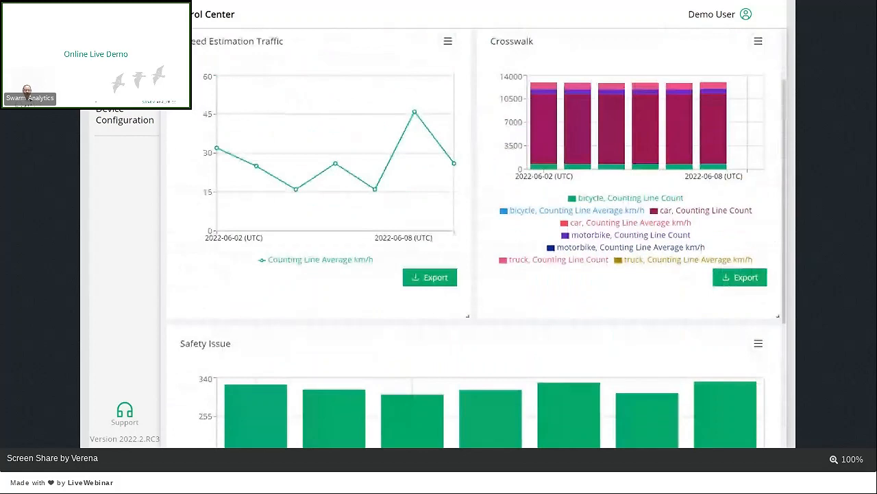
scroll(634, 327, "up", 1)
scroll(634, 325, "down", 3)
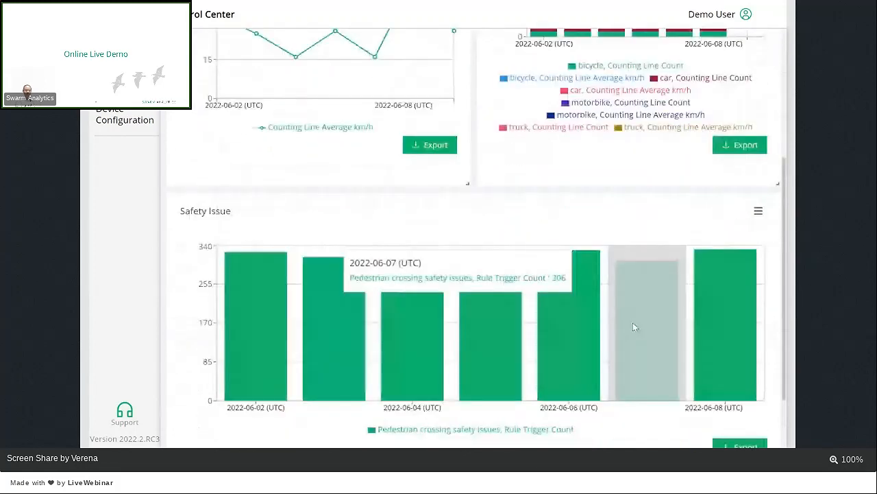
Step: Examine the full Safety Issue chart of rule trigger counts and return to the Vulnerable road users dashboard list
scroll(633, 322, "down", 1)
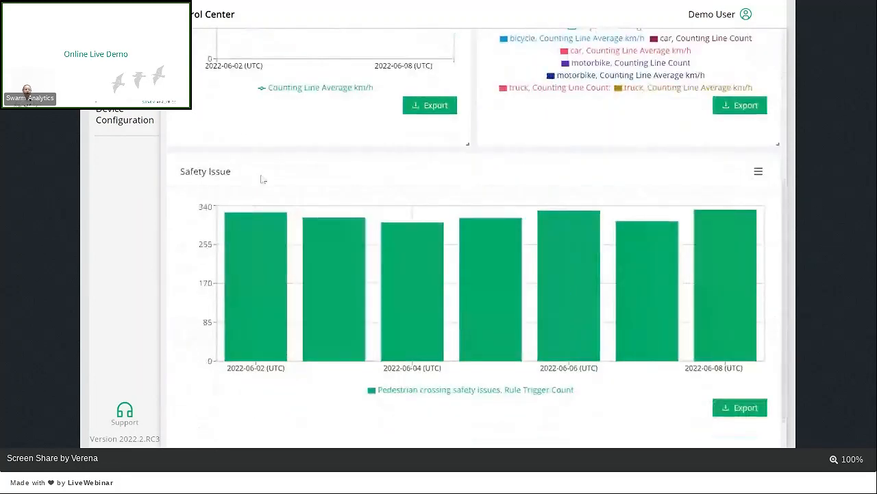
scroll(262, 180, "down", 1)
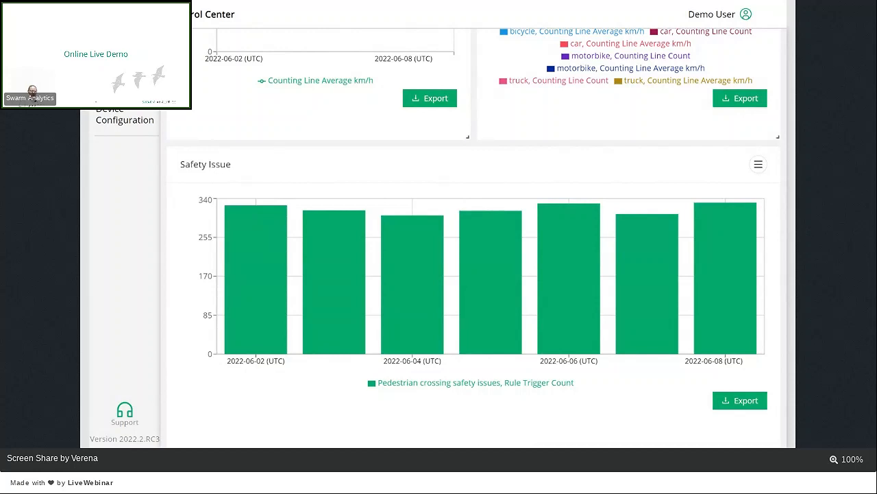
key("alt+Left")
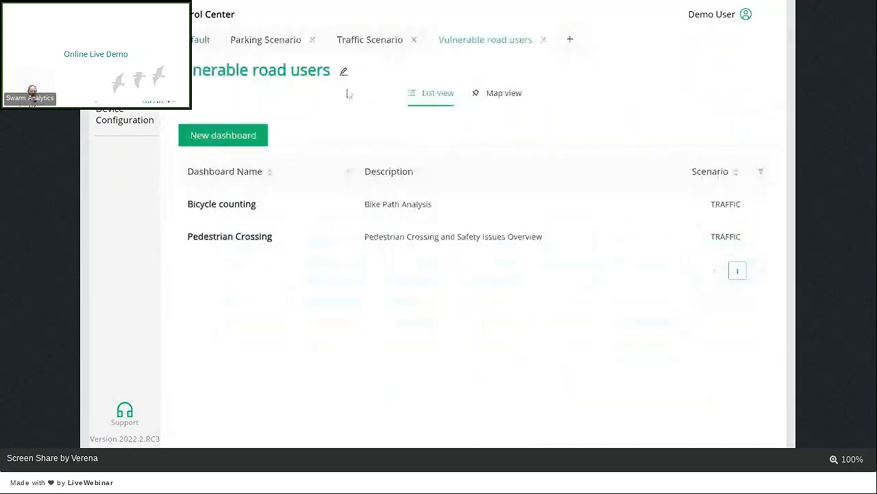
Step: Open the Demo Parking Utilization dashboard in the Parking Scenario group, examine its utilization charts and Parking violations demo table, and return to the dashboard list
left_click(276, 42)
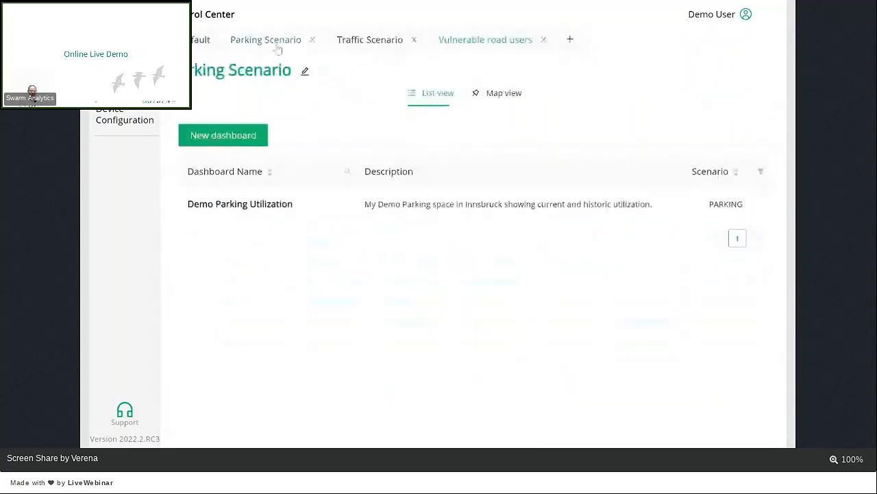
left_click(309, 205)
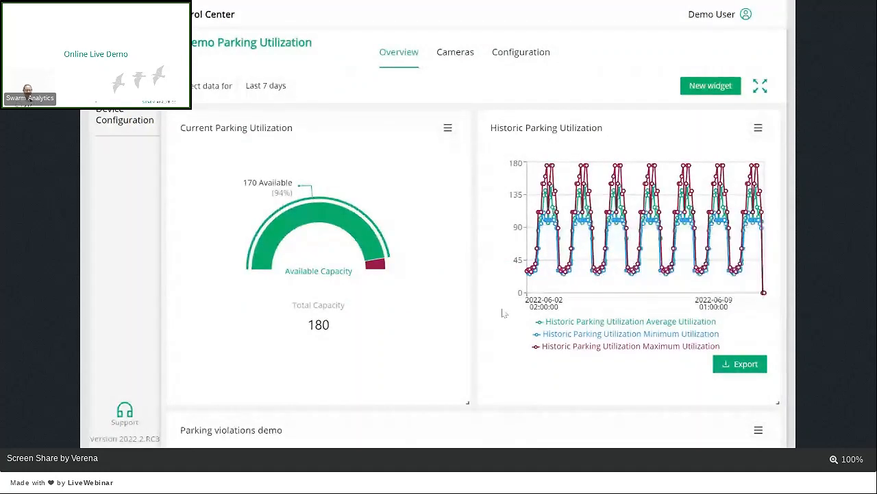
scroll(503, 313, "down", 5)
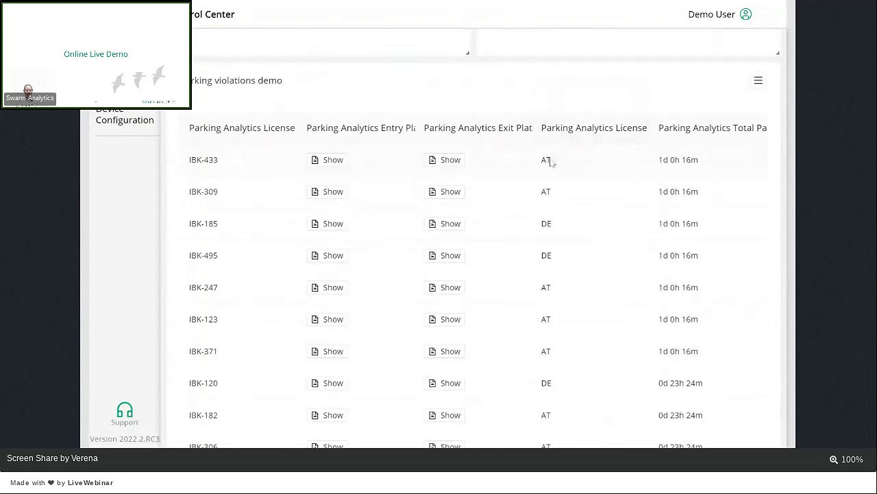
mouse_move(553, 164)
left_mouse_down()
mouse_move(544, 163)
mouse_move(552, 164)
left_mouse_up()
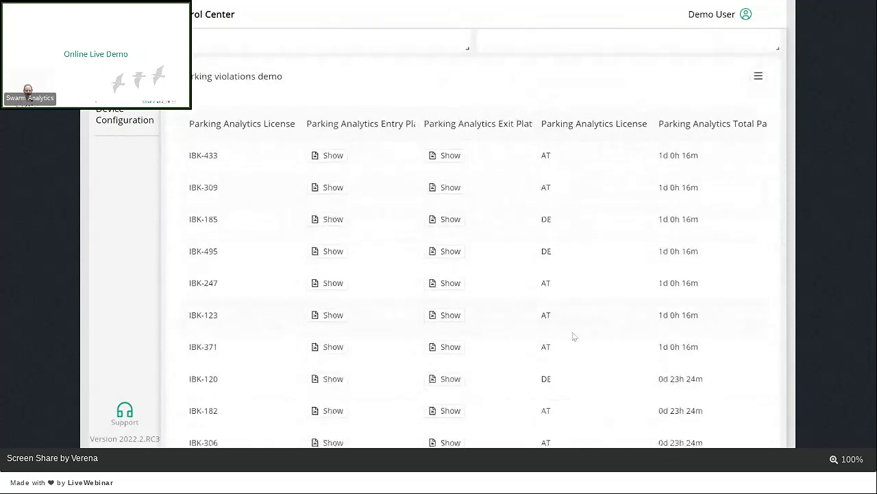
scroll(572, 336, "down", 1)
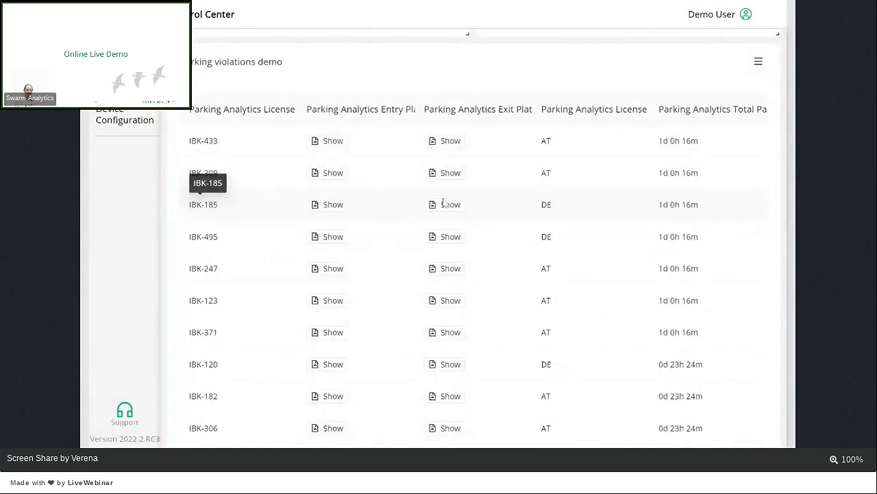
scroll(458, 206, "up", 5)
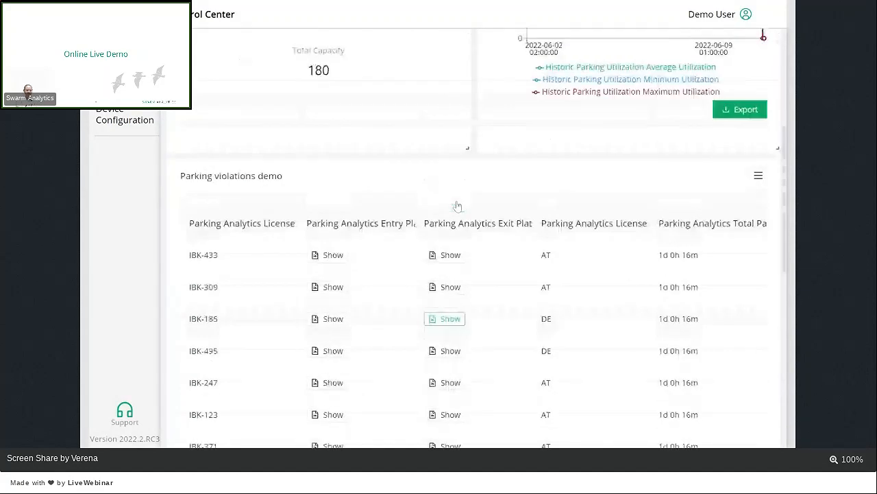
key("alt+Left")
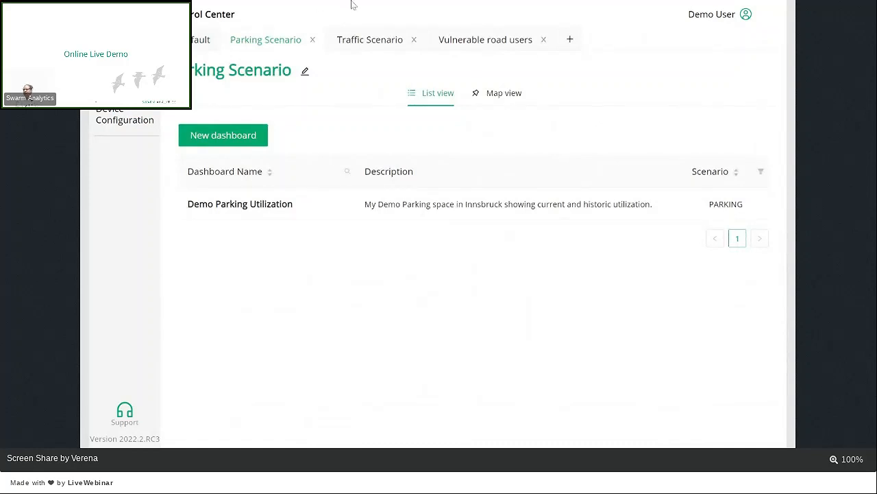
left_click(439, 59)
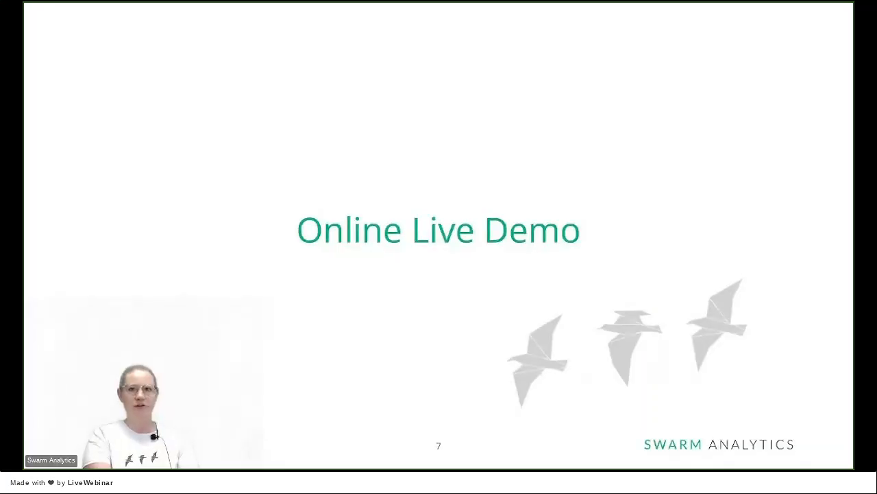
key("Right")
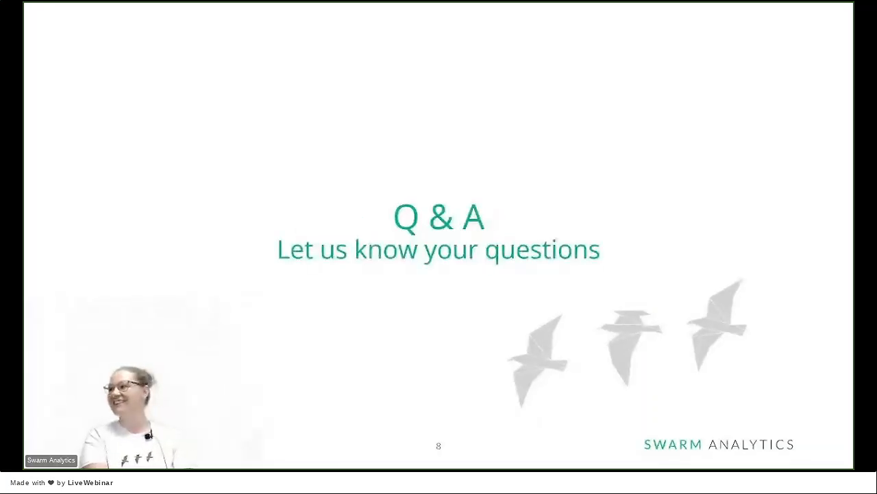
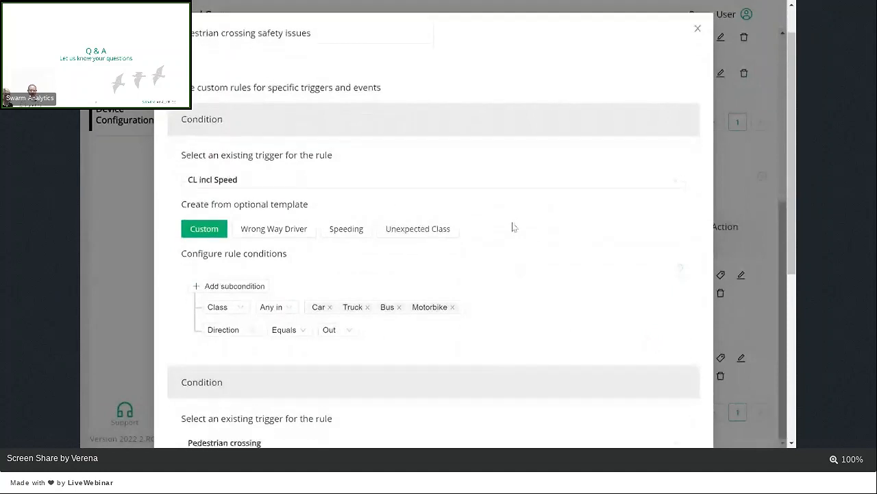
scroll(513, 227, "down", 5)
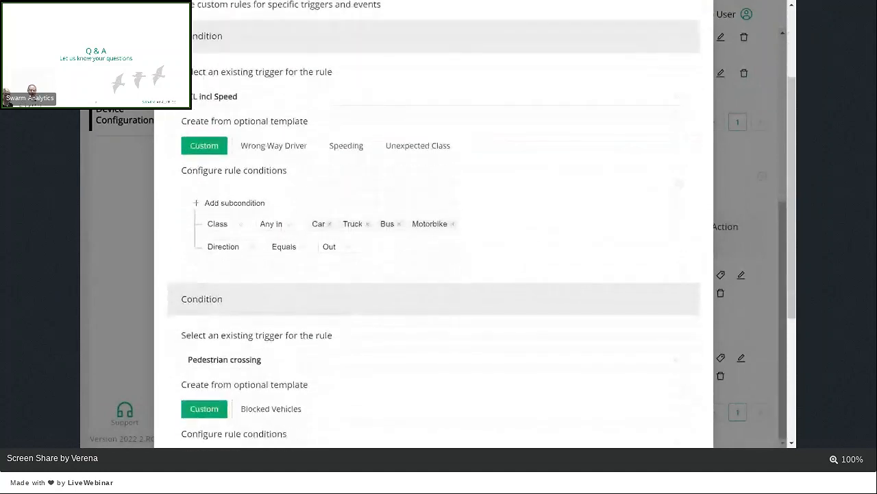
Step: Examine both conditions of the Pedestrian crossing safety issues rule and close it
scroll(454, 332, "up", 6)
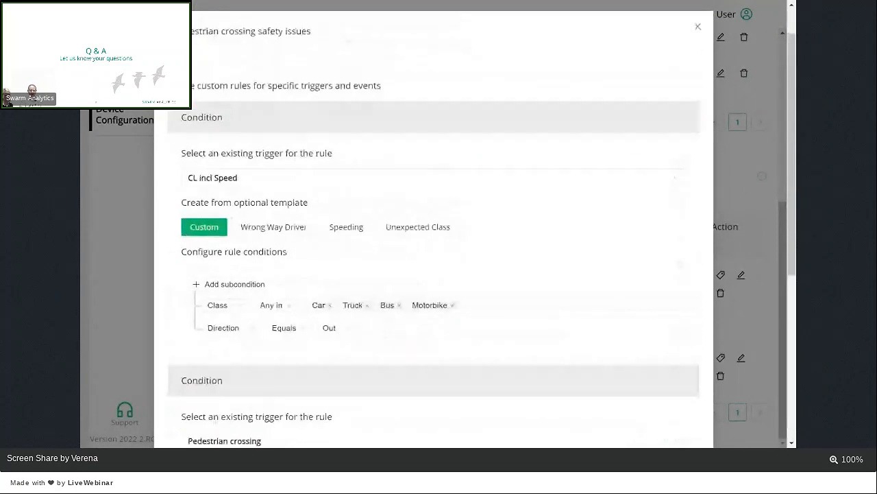
left_click(697, 72)
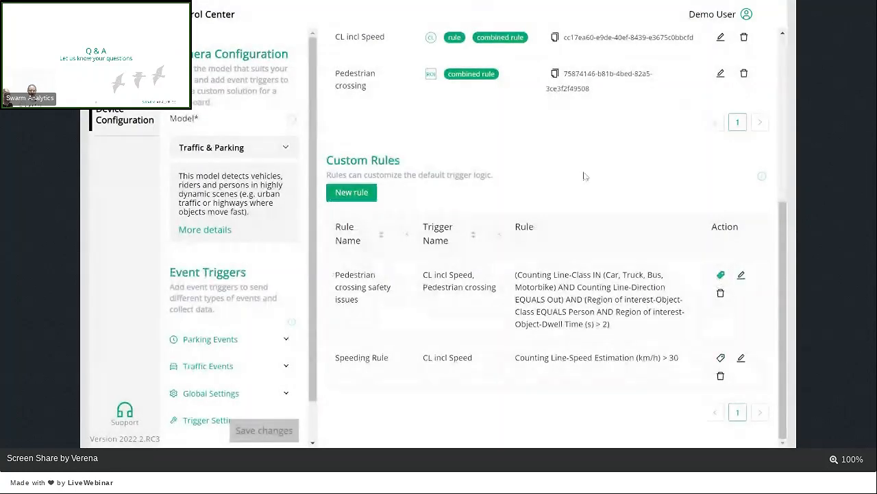
Step: Start a custom rule named Test on the CL incl Speed trigger to show its template options, and discard it
left_click(351, 193)
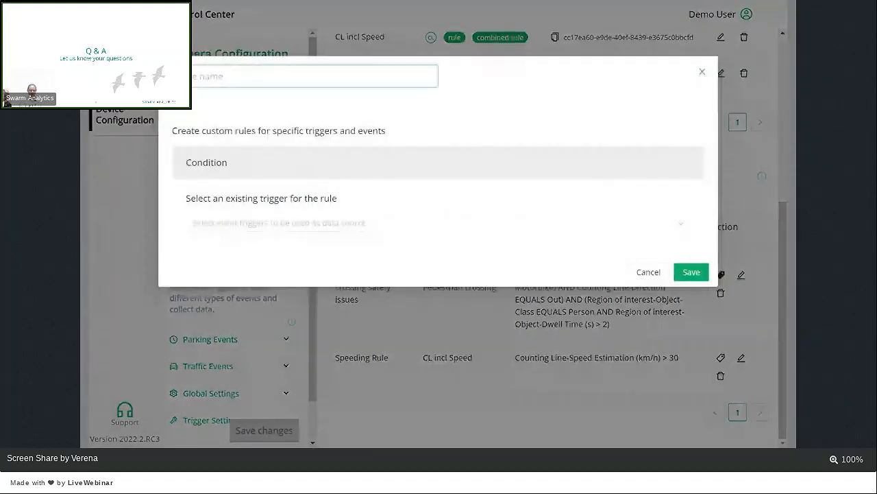
type("Test")
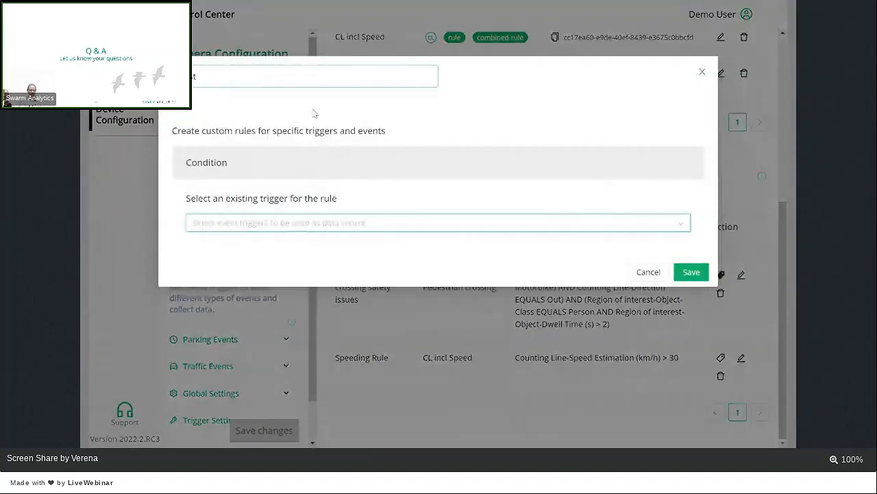
left_click(323, 223)
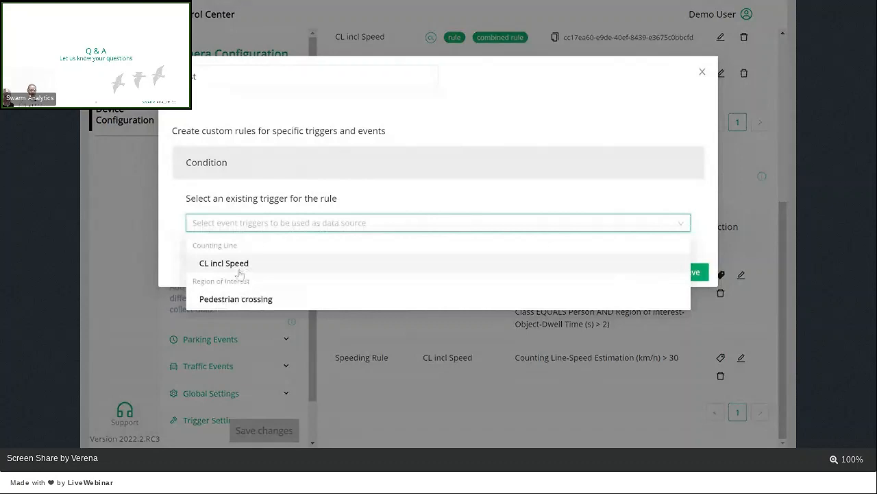
left_click(238, 269)
mouse_move(301, 276)
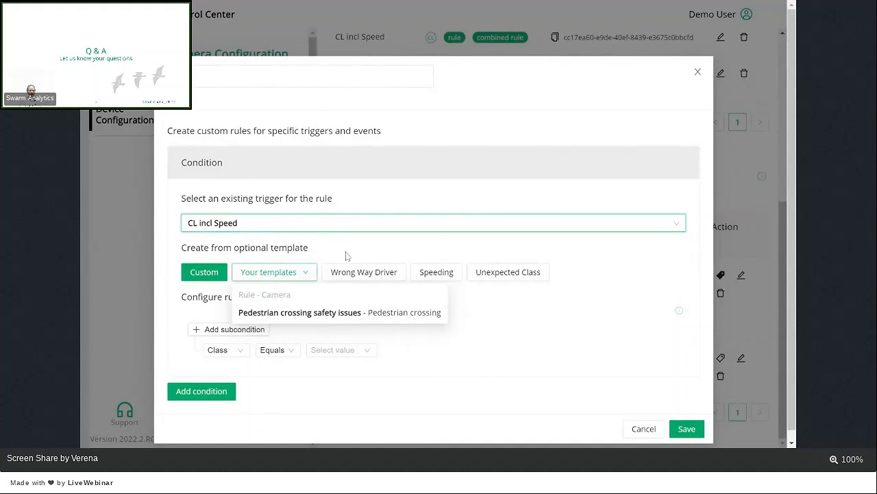
left_click(646, 429)
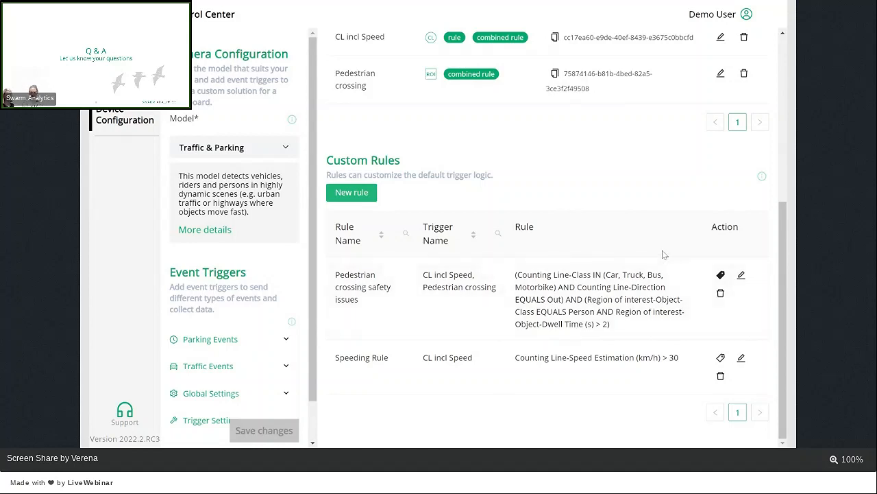
Step: Start a new custom rule named Test using the CL incl Speed trigger
left_click(363, 192)
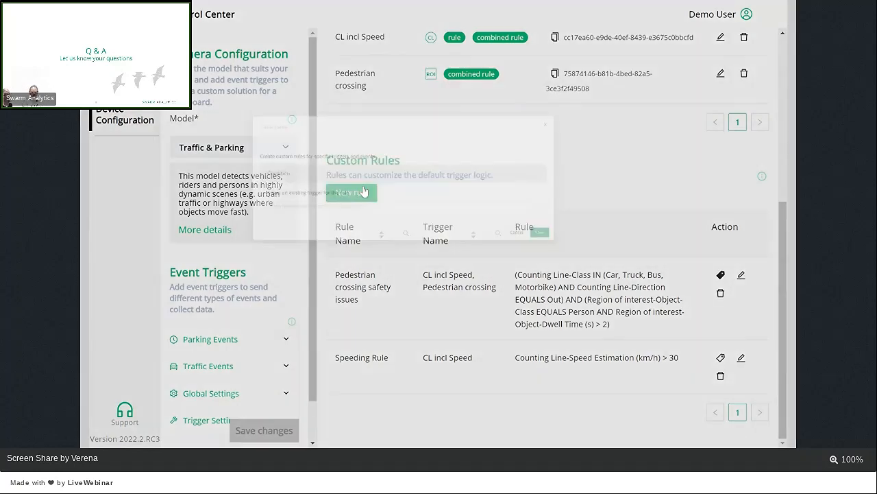
type("Test")
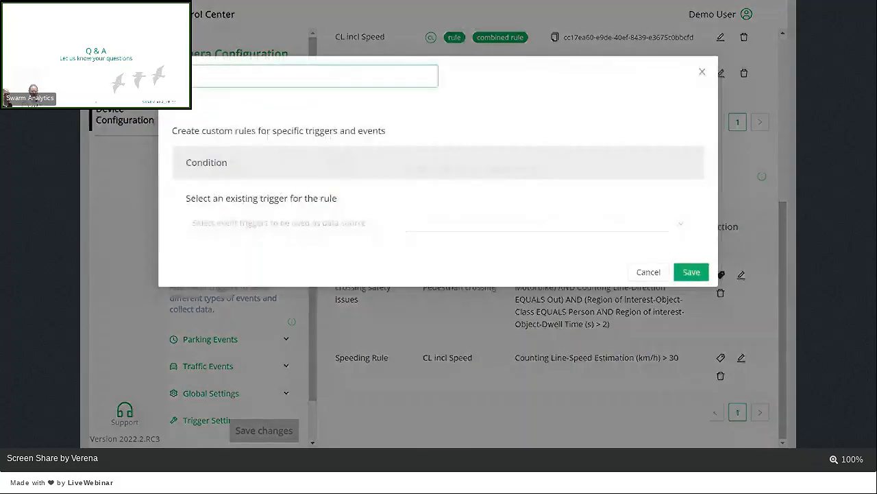
left_click(308, 224)
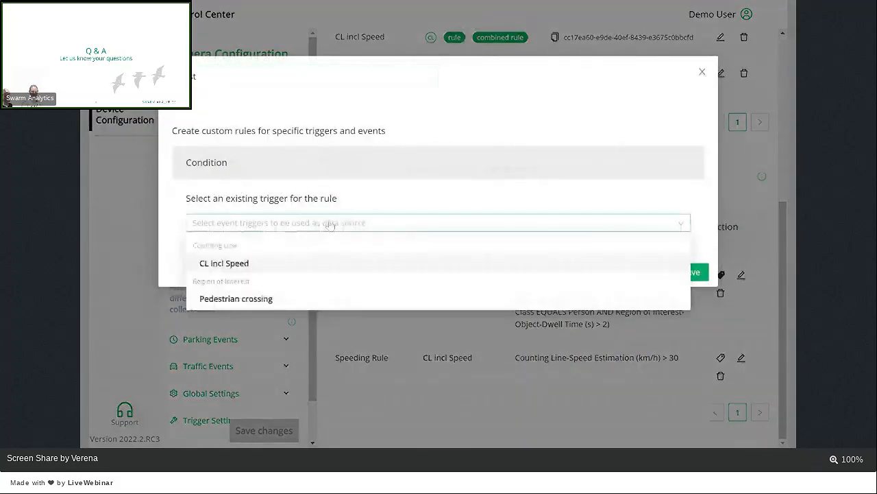
left_click(253, 263)
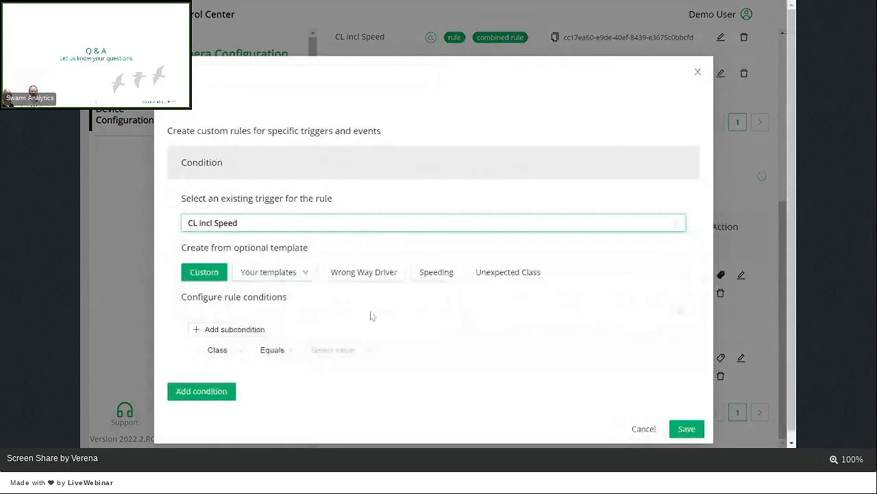
Step: Set the rule's Class subcondition to Any in with the values Bicycle and Person
scroll(416, 331, "down", 1)
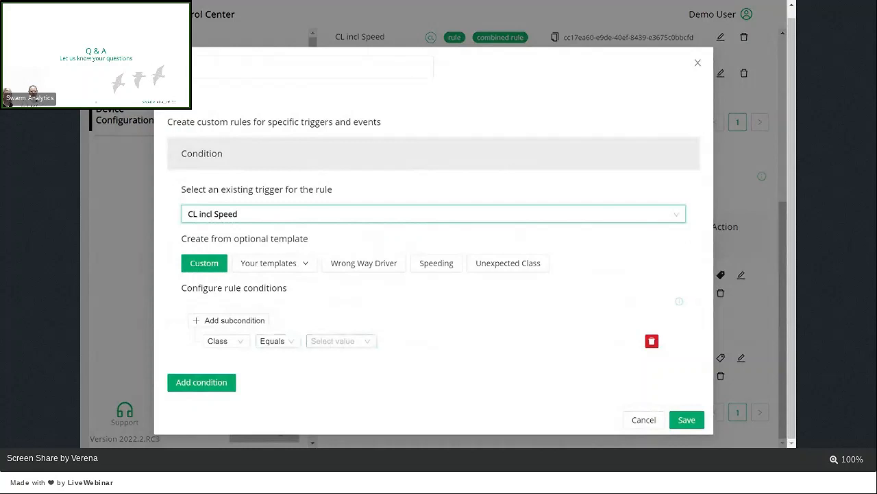
left_click(290, 342)
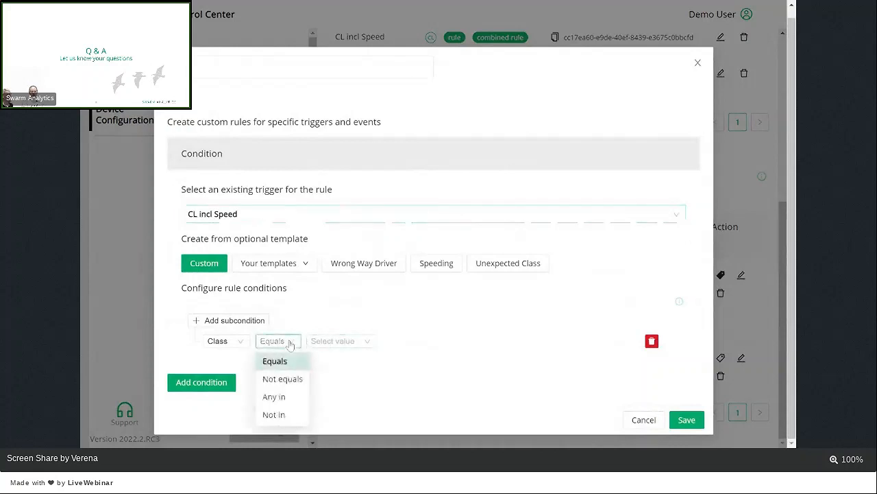
left_click(288, 397)
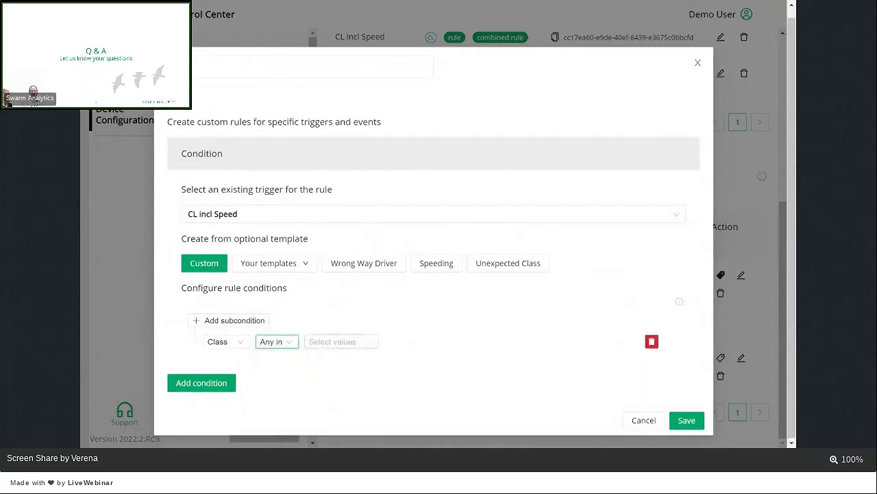
left_click(336, 341)
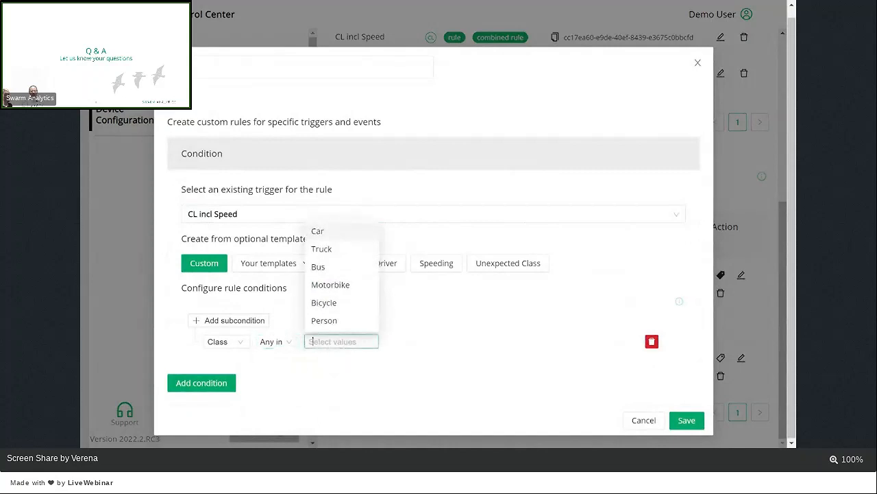
left_click(346, 308)
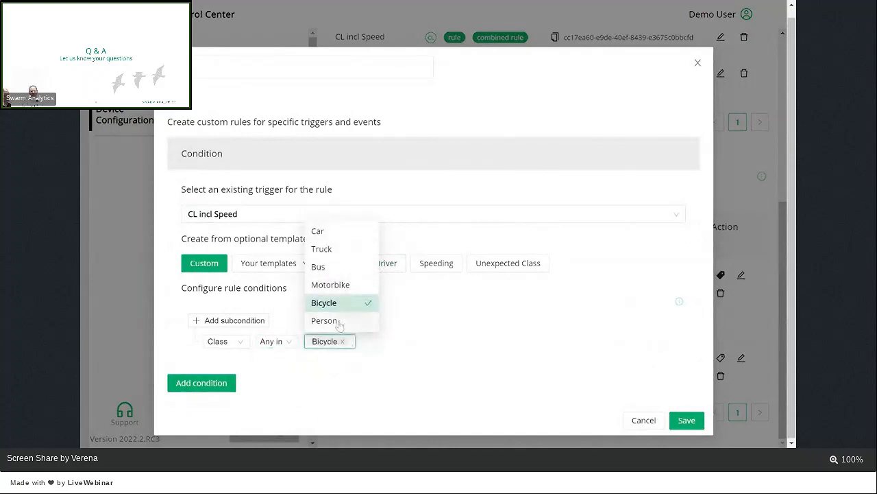
left_click(337, 322)
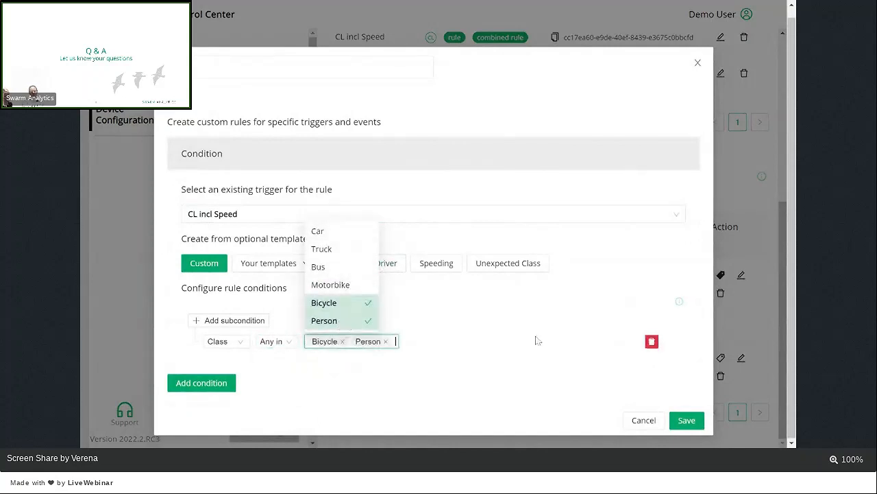
left_click(440, 317)
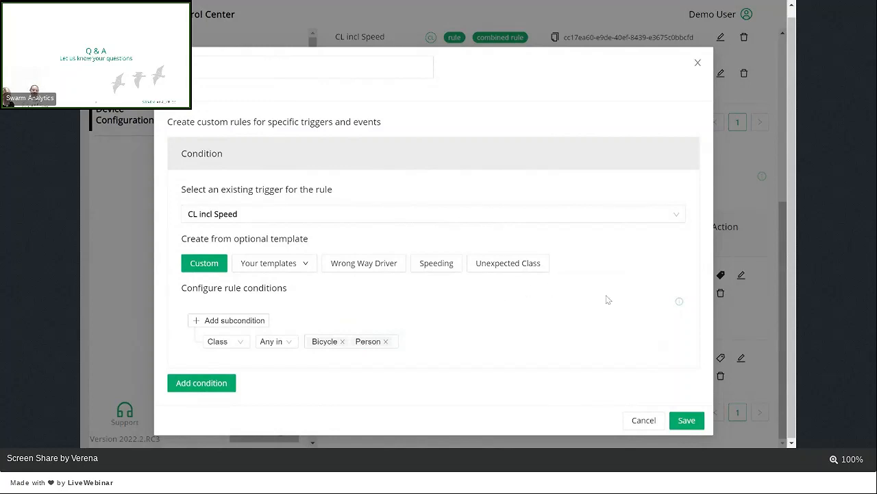
Step: Remove Bicycle and Person from the values of the Class subcondition
left_click(305, 273)
left_click(342, 341)
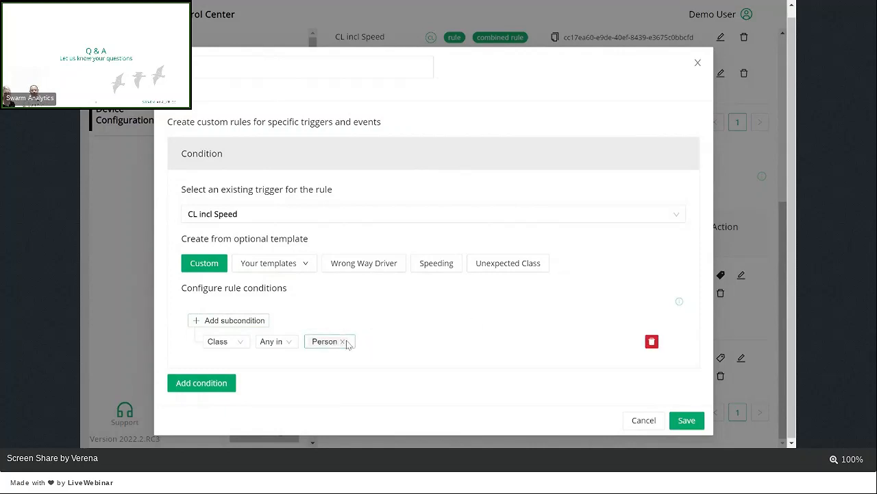
left_click(348, 342)
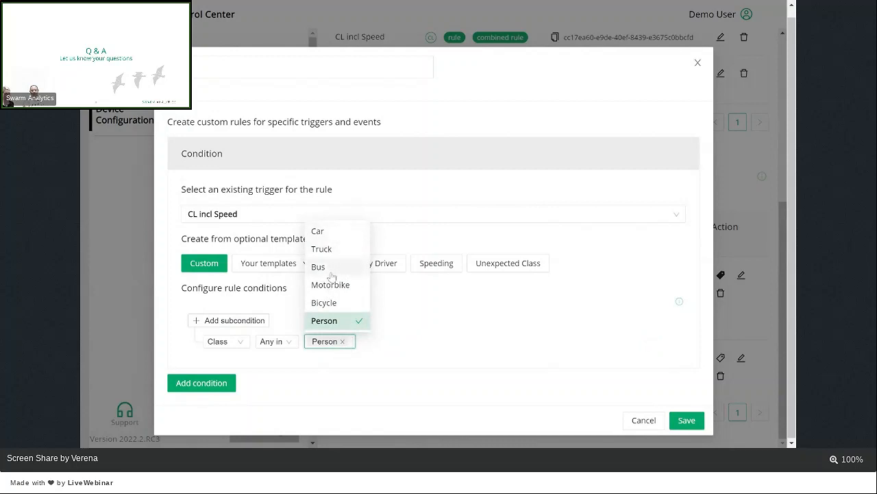
left_click(352, 333)
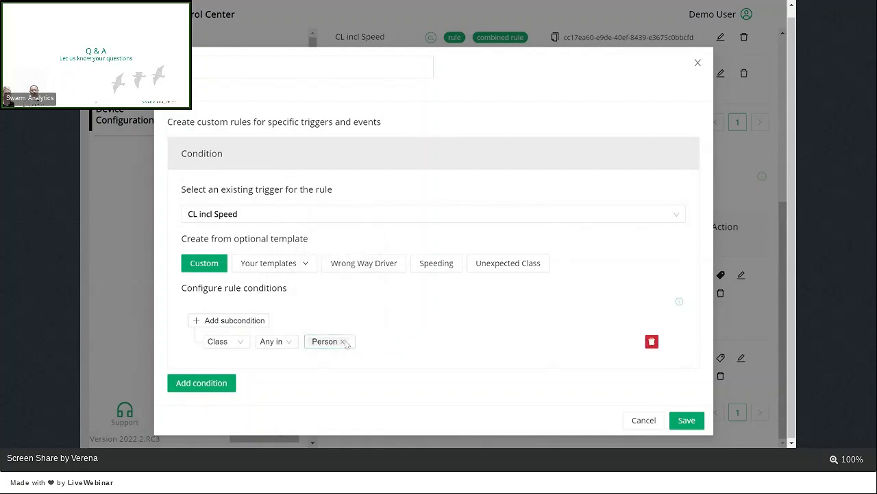
left_click(342, 340)
Step: View the parameters available for the CL incl Speed subcondition and discard the Test rule
left_click(223, 341)
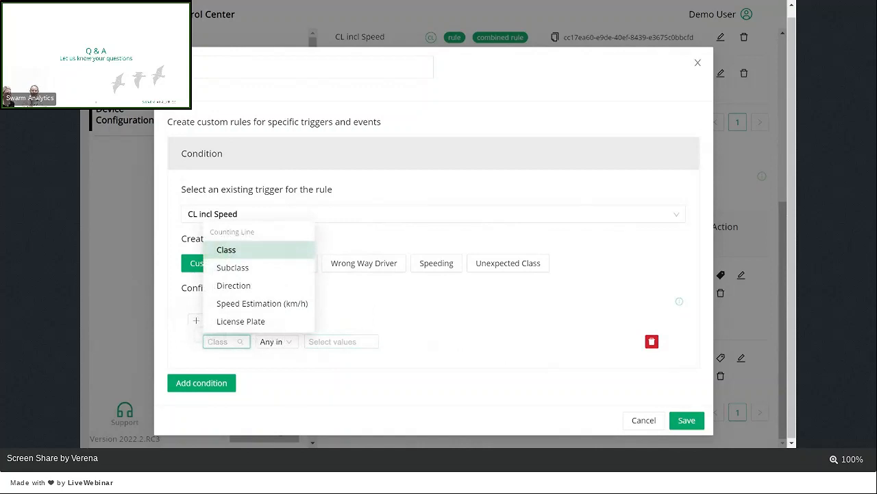
left_click(487, 349)
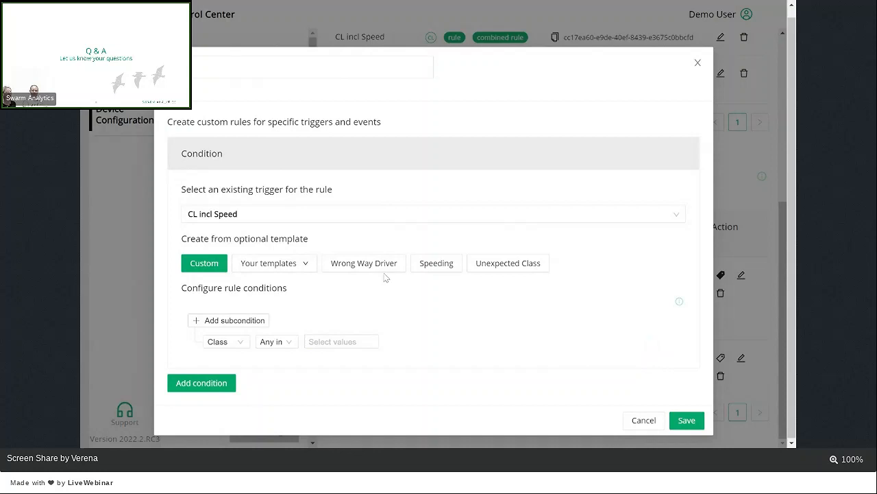
left_click(310, 264)
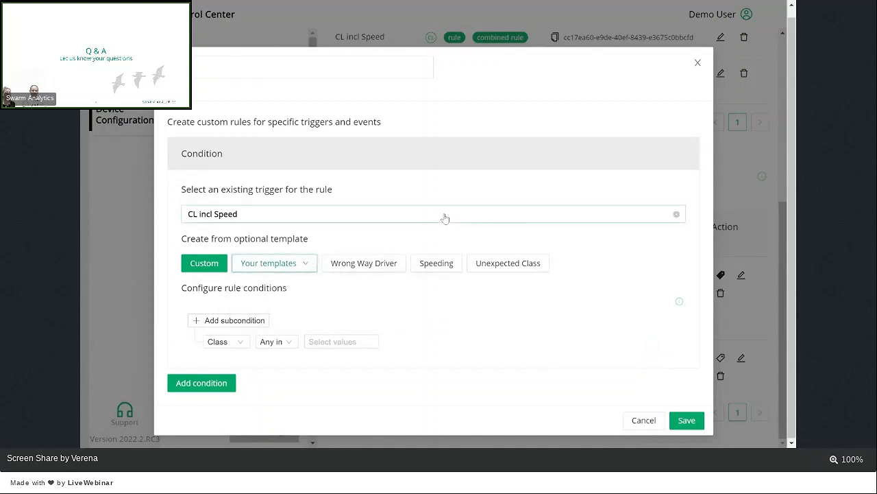
left_click(698, 62)
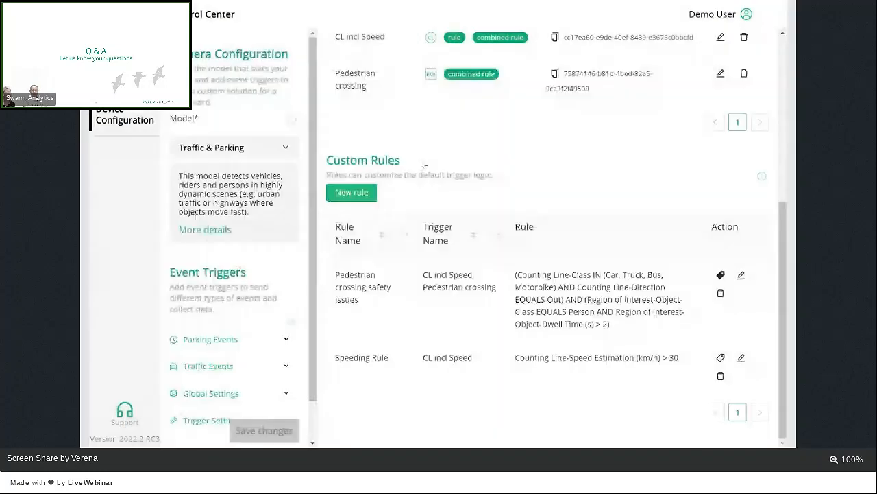
Step: Start a new custom rule named Blocked Vehicle using the Pedestrian crossing trigger
left_click(350, 195)
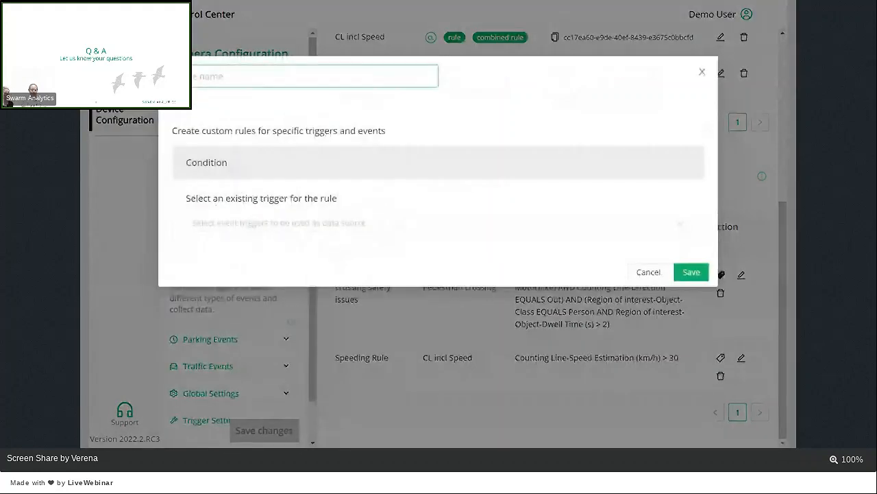
type("Blocked Veh")
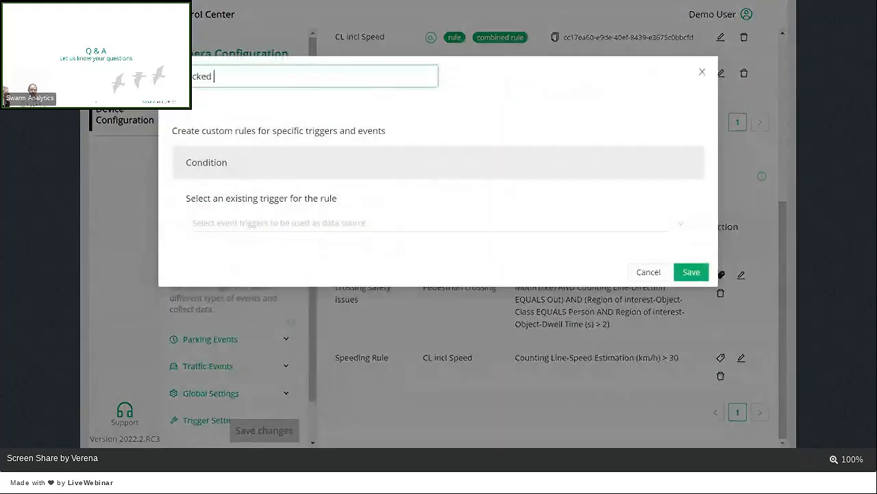
type("icle")
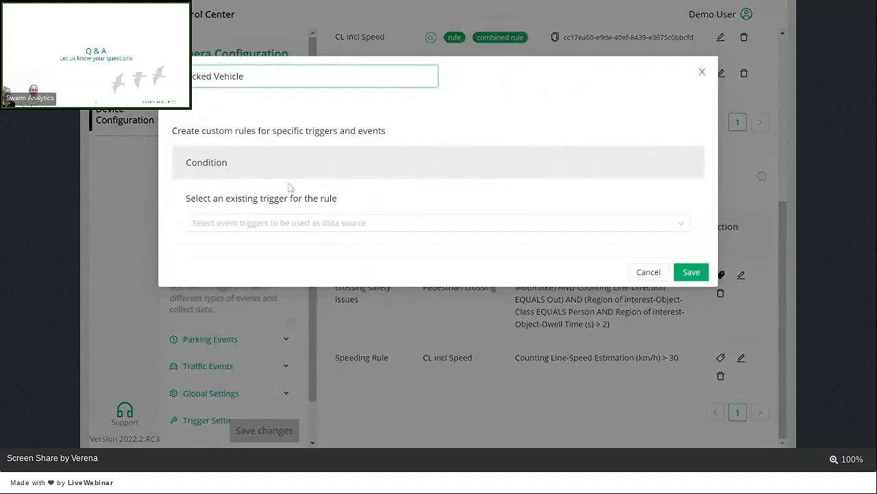
left_click(309, 226)
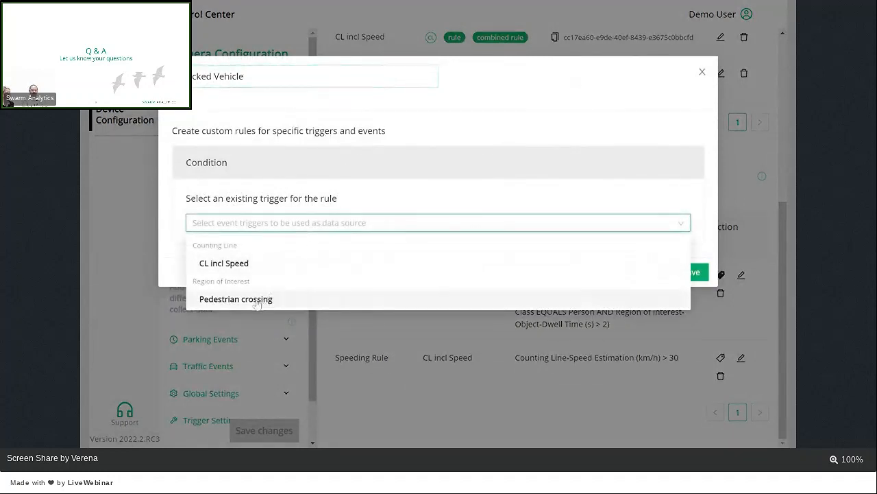
left_click(246, 302)
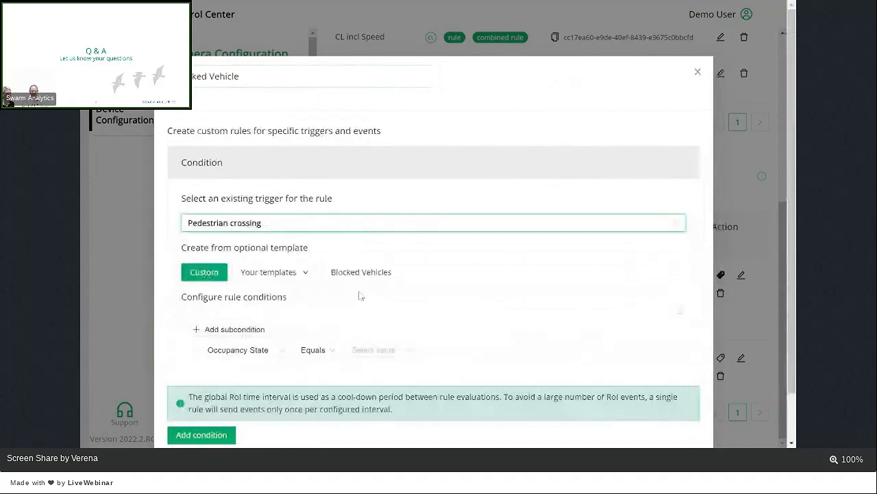
Step: Apply the Blocked Vehicles template to the rule, examine its dwell time subcondition, and discard the rule
scroll(490, 303, "down", 1)
left_click(362, 220)
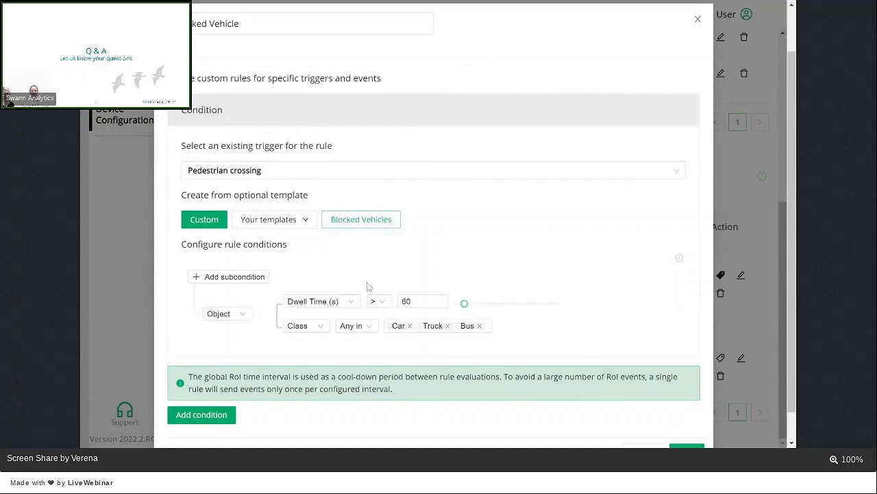
left_click(416, 302)
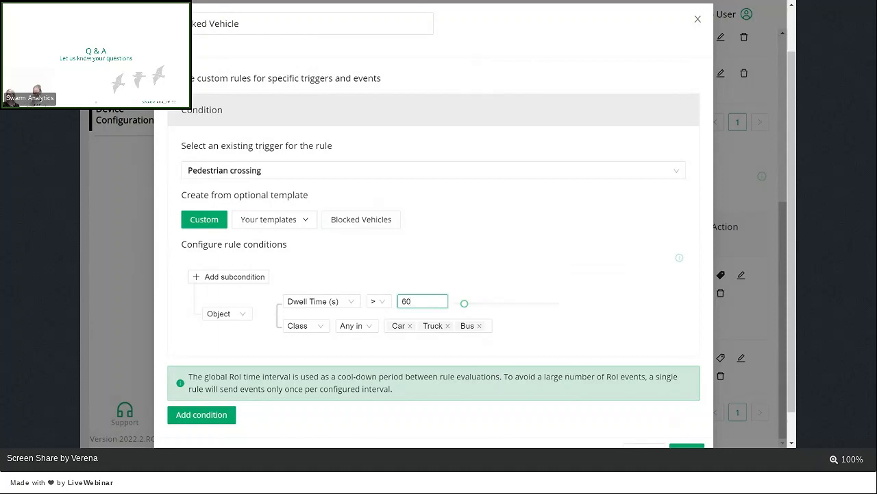
scroll(628, 418, "down", 1)
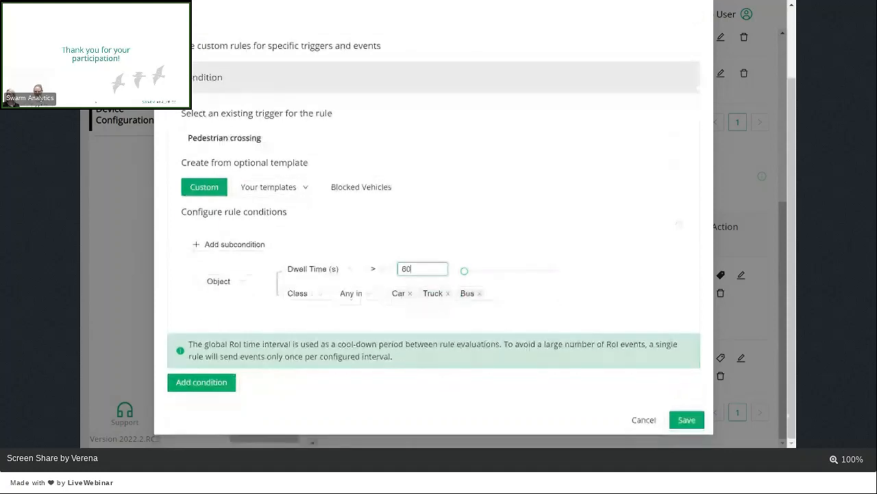
left_click(640, 419)
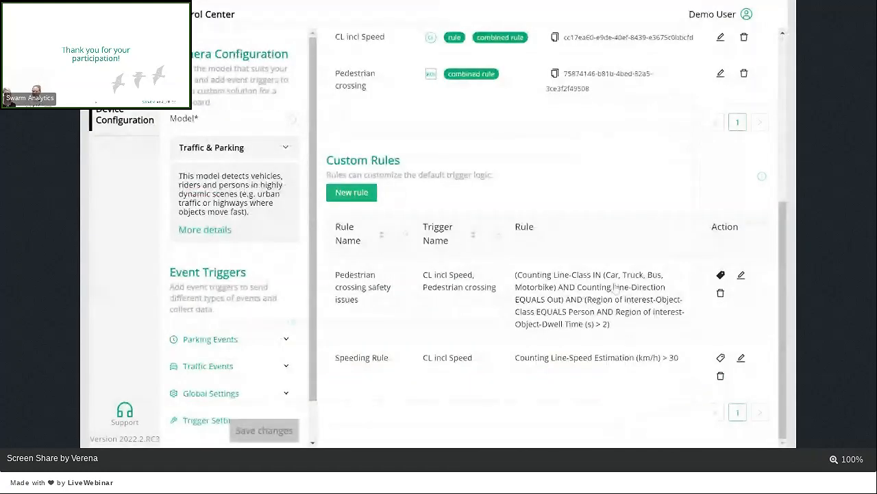